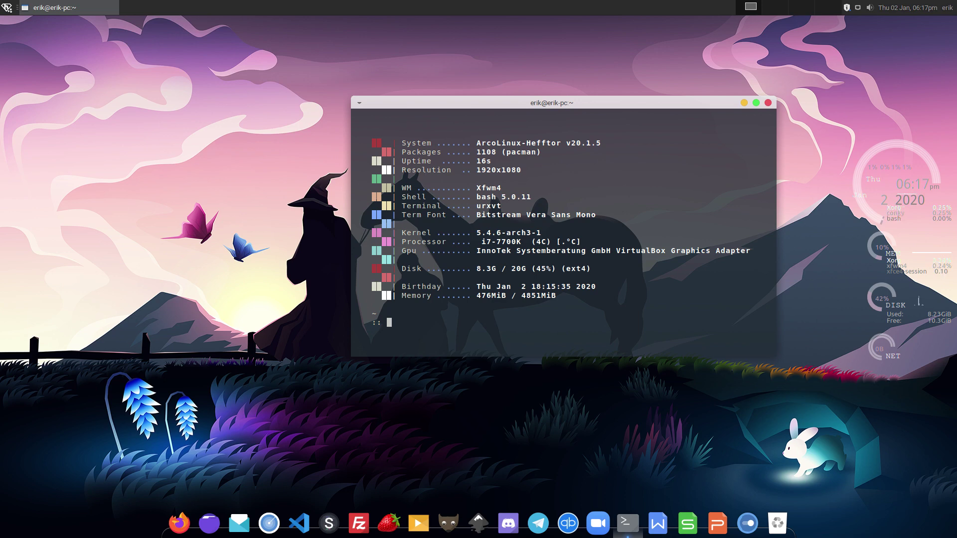
Launch Firefox from the dock and load arcolinuxb.com, correcting a typo in the address.
left_click(179, 523)
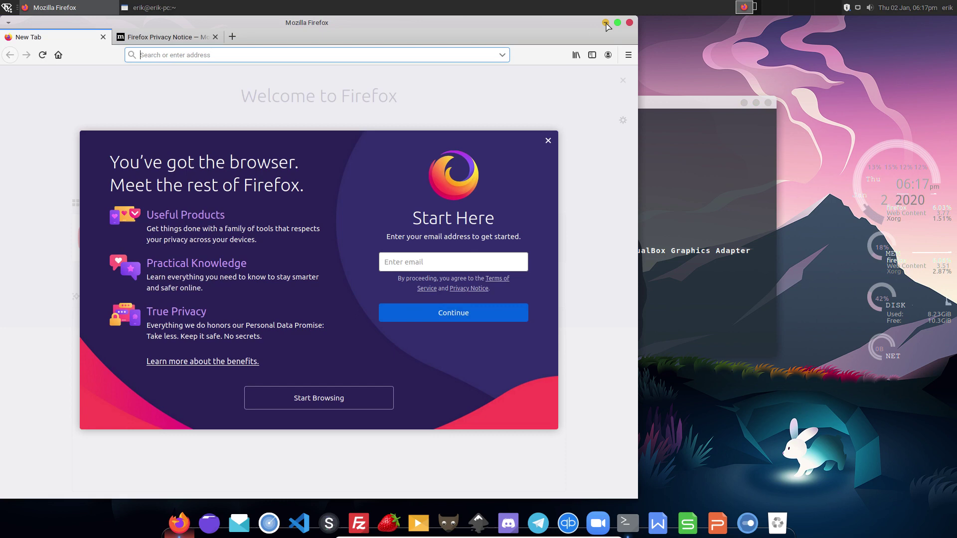
type("arcolk")
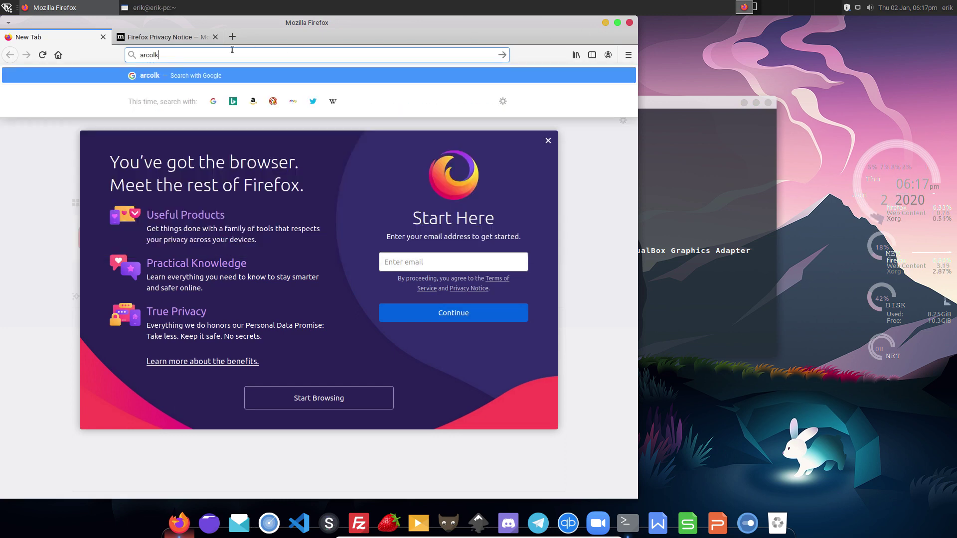
key("BackSpace")
type("inuxb.com")
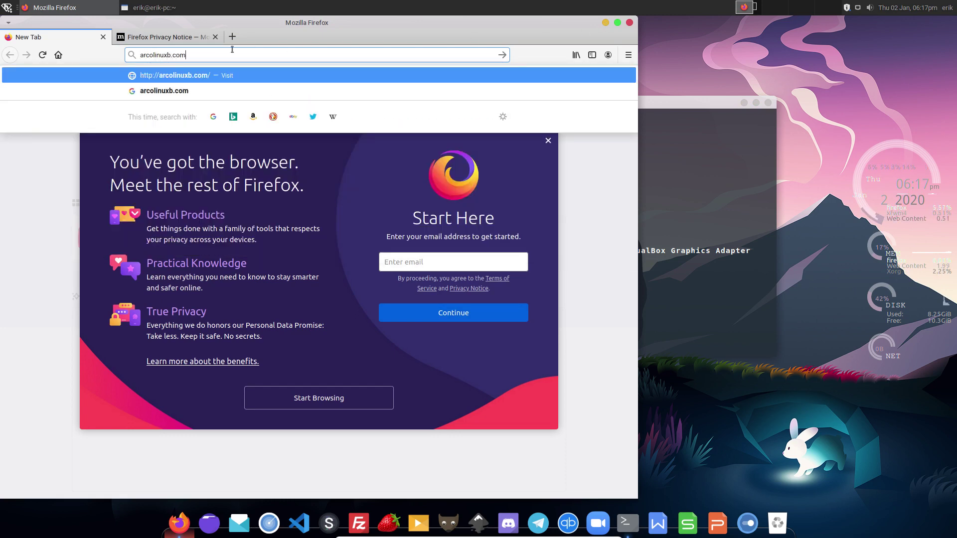
key("Return")
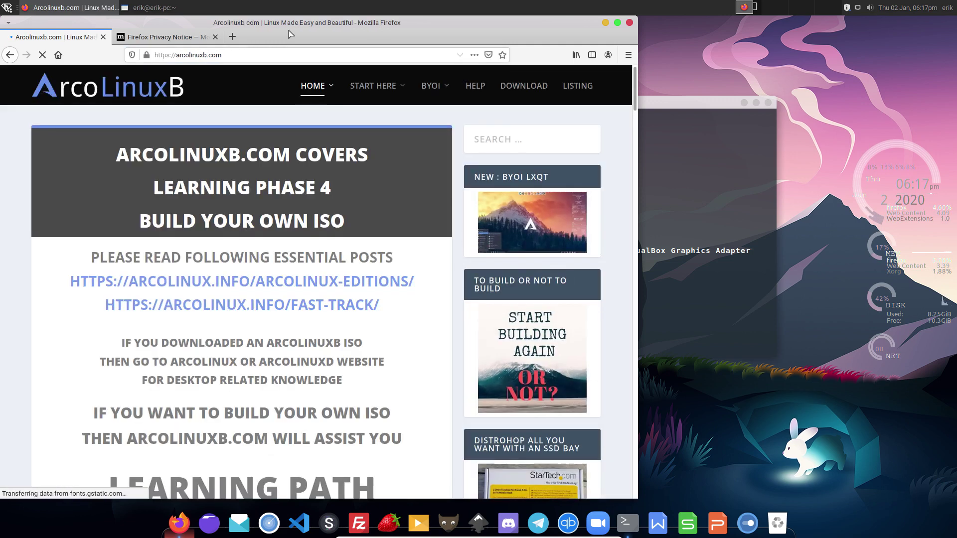
Maximize Firefox and open the Tutorials category from the HOME menu.
double_click(412, 23)
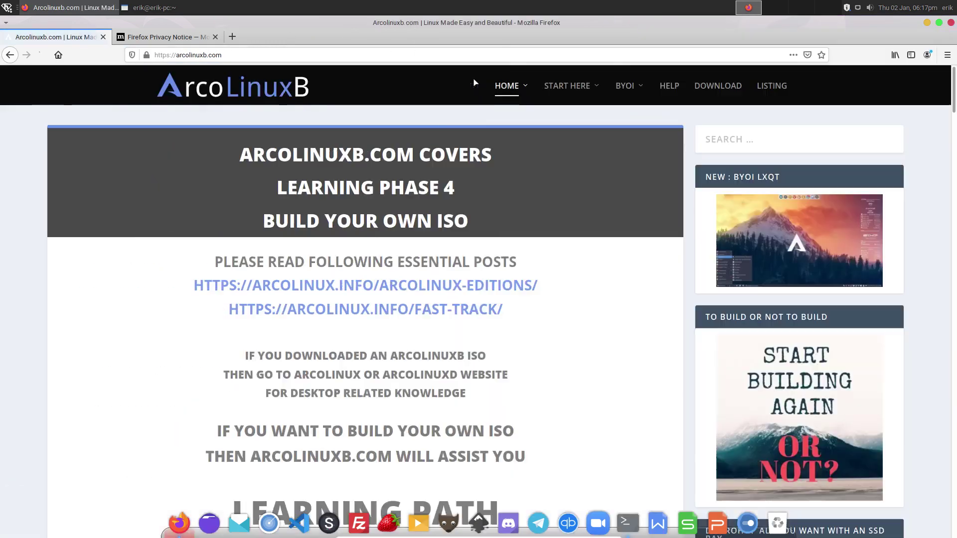
mouse_move(591, 98)
mouse_move(625, 87)
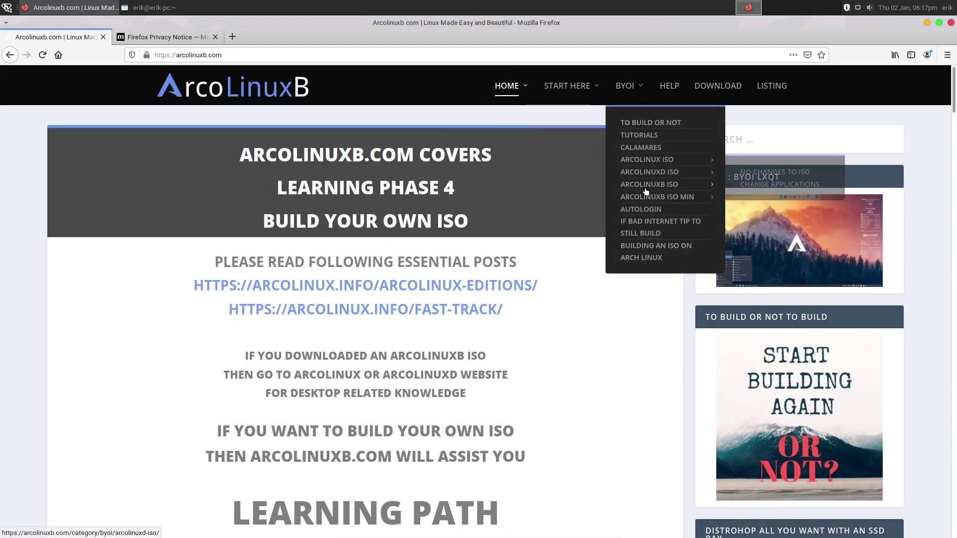
mouse_move(660, 175)
mouse_move(673, 194)
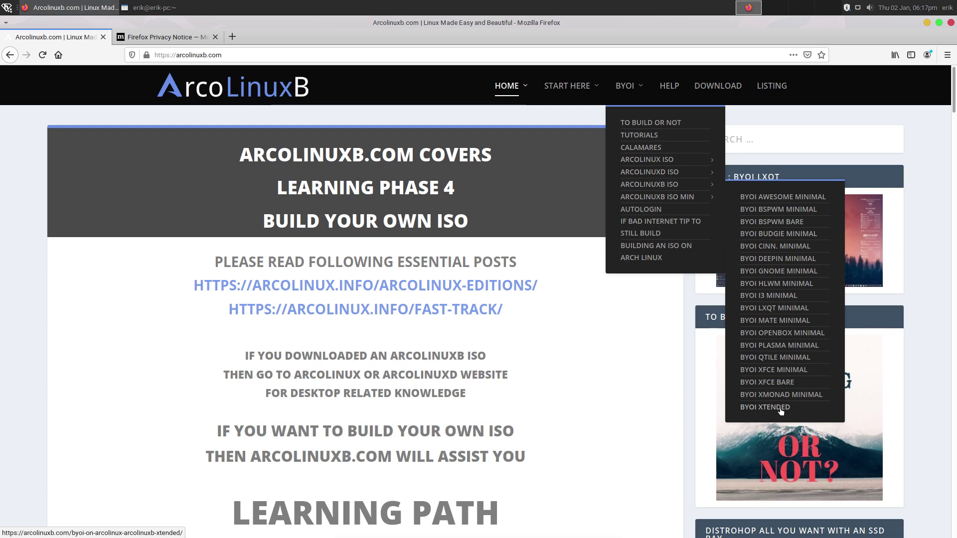
left_click(659, 135)
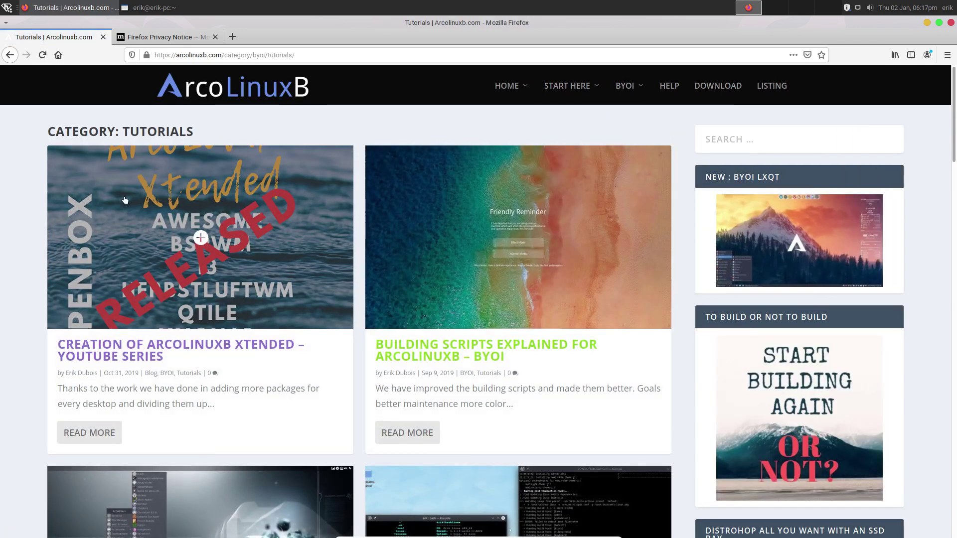
Open the Creation of ArcoLinuxB Xtended post, scroll through it, and close Firefox.
left_click(160, 301)
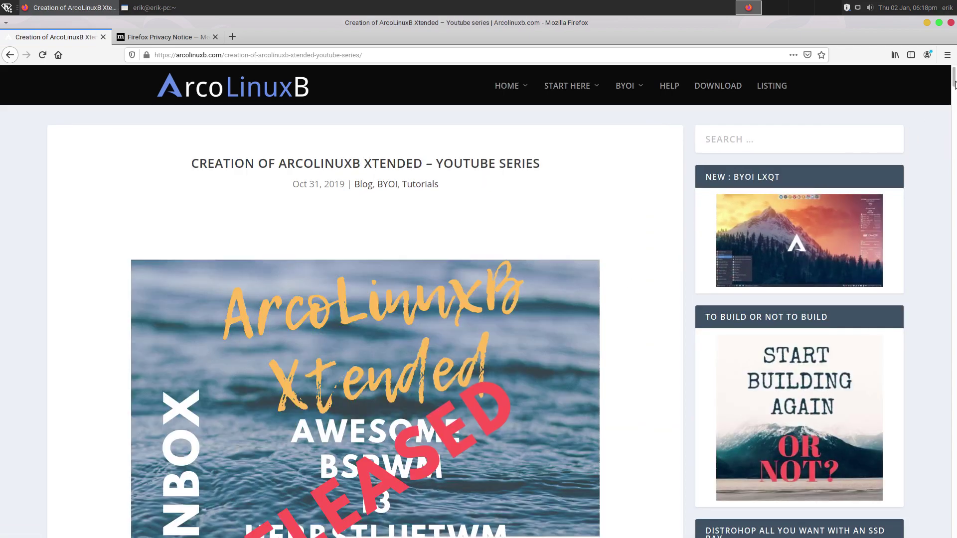
left_click_drag(954, 93, 953, 447)
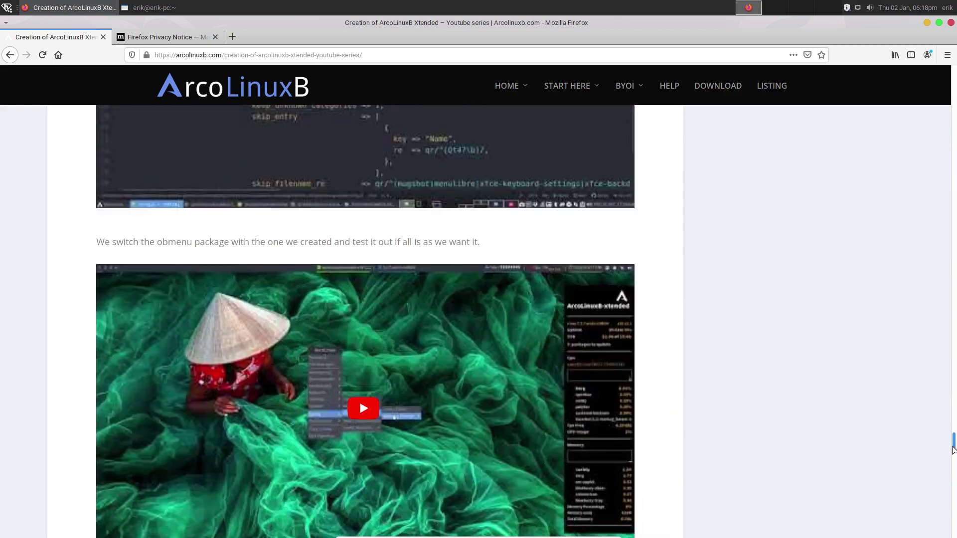
left_click(950, 23)
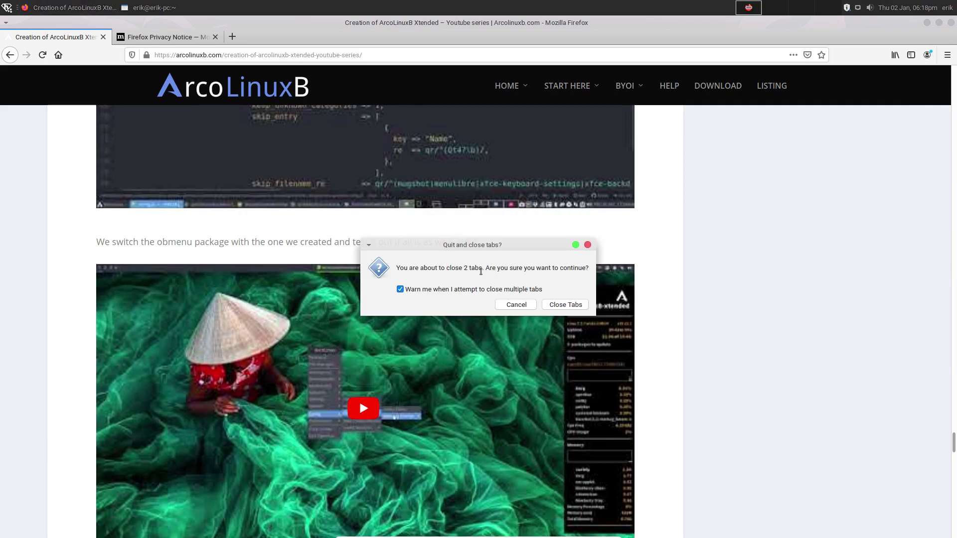
Quit Firefox with both tabs, disabling the close warning, then move and close the terminal.
left_click(493, 289)
left_click(565, 305)
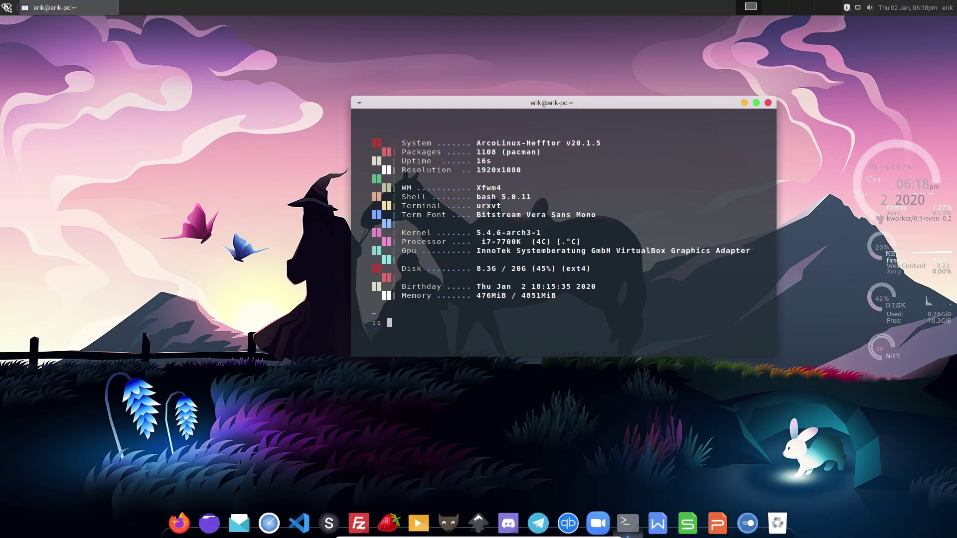
left_click_drag(606, 102, 531, 84)
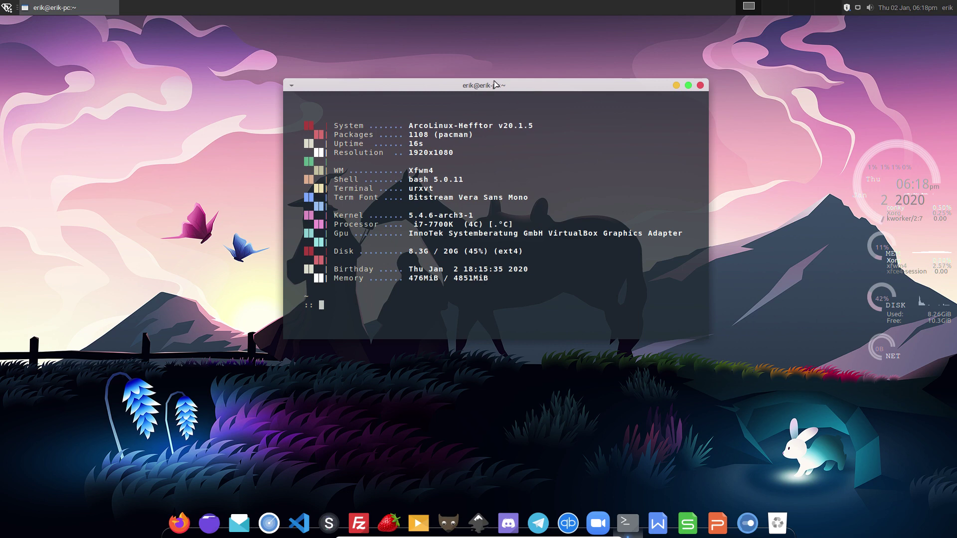
left_click_drag(494, 85, 562, 54)
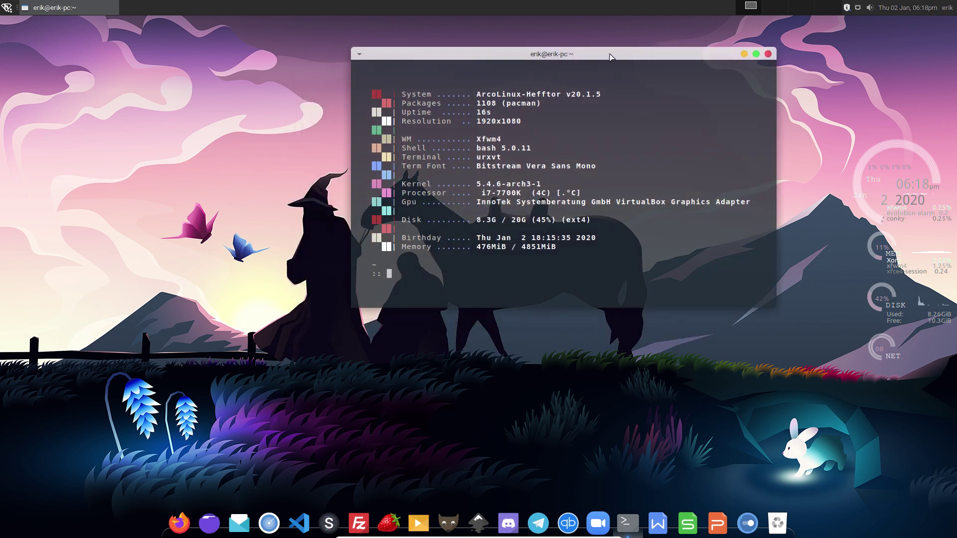
left_click(768, 54)
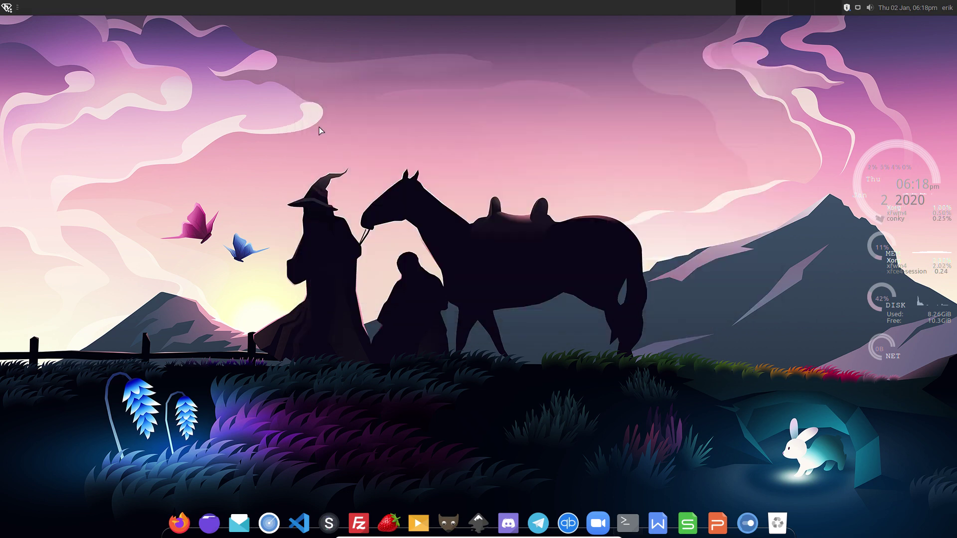
Open Thunar from the Whisker menu, browse to /etc, and type-ahead to pacman.conf.
left_click(6, 8)
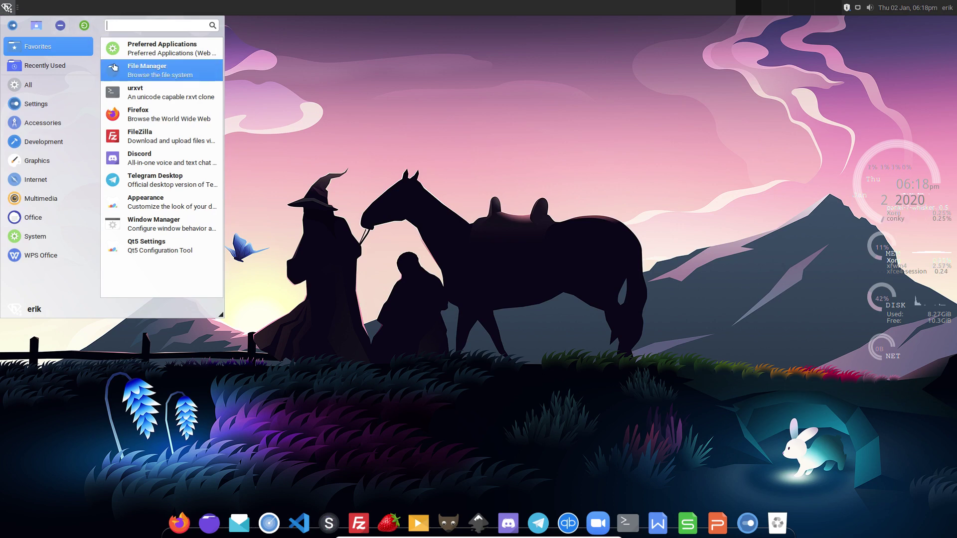
left_click(145, 73)
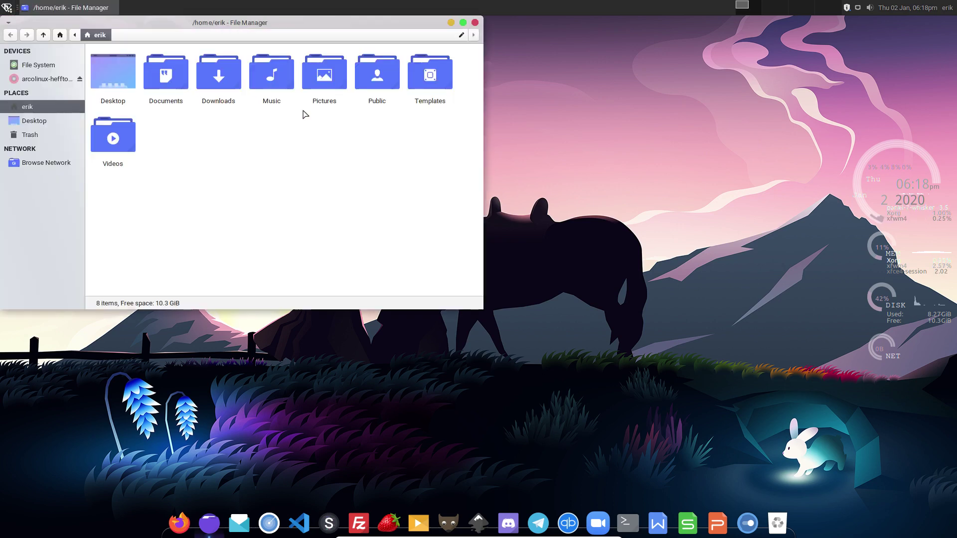
left_click(39, 65)
double_click(271, 74)
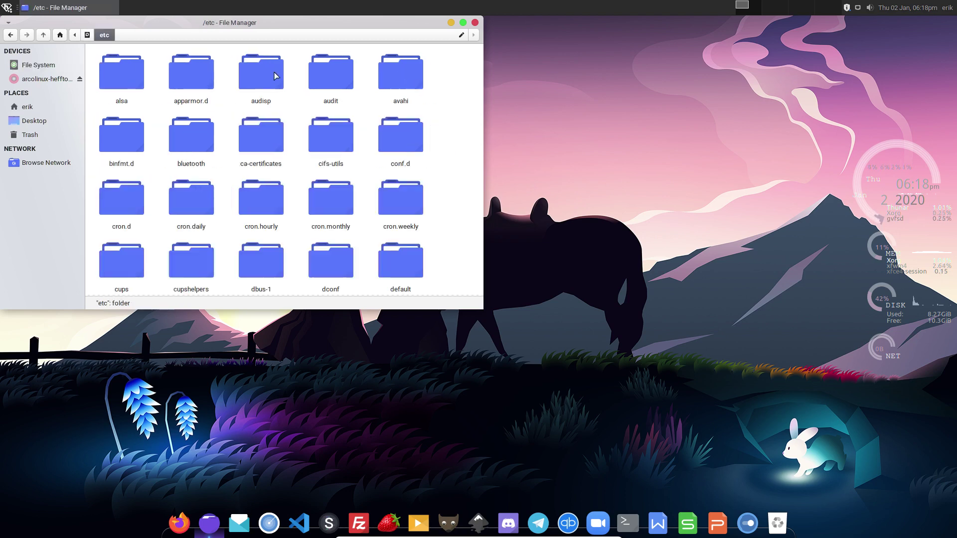
type("pacm")
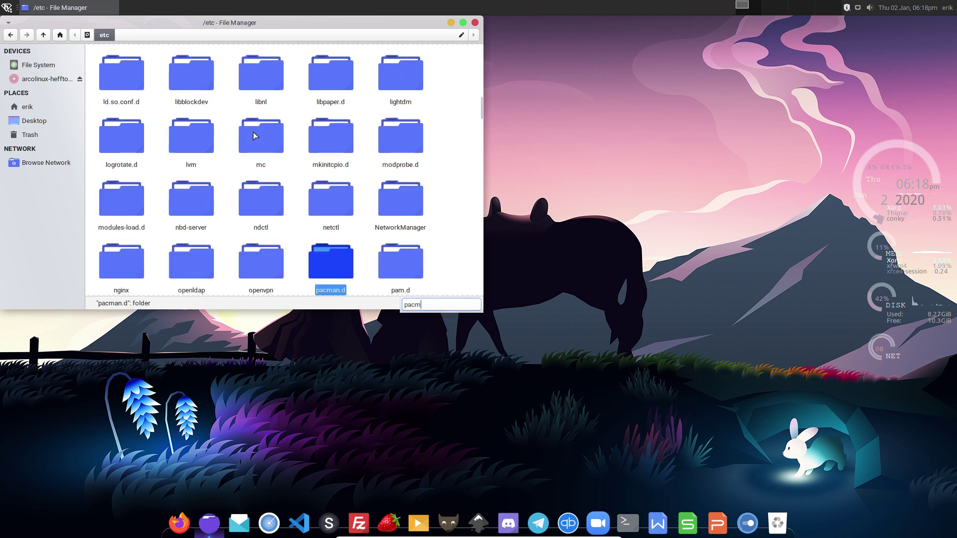
type("an.con")
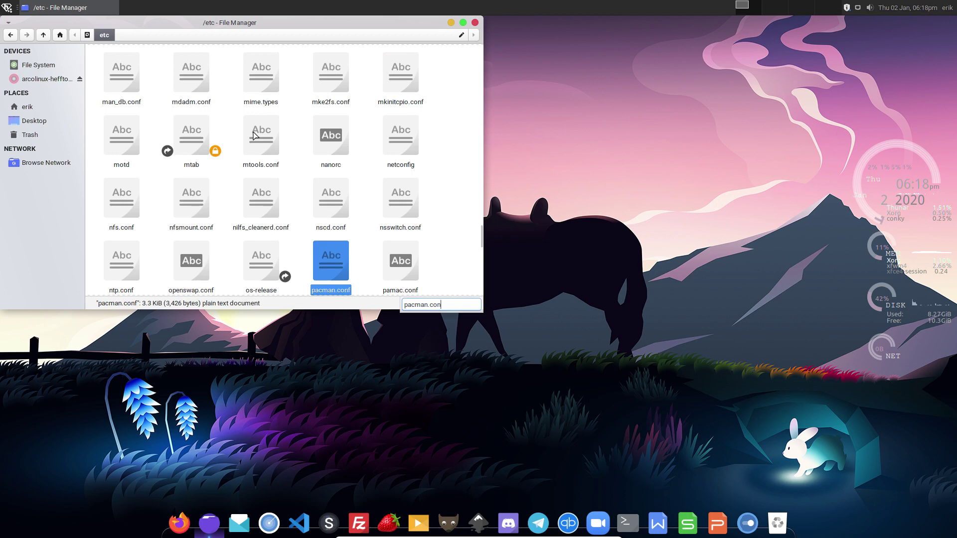
Open pacman.conf in Sublime Text, enlarge the font, and select the three-line hefftor-repo entry.
double_click(330, 258)
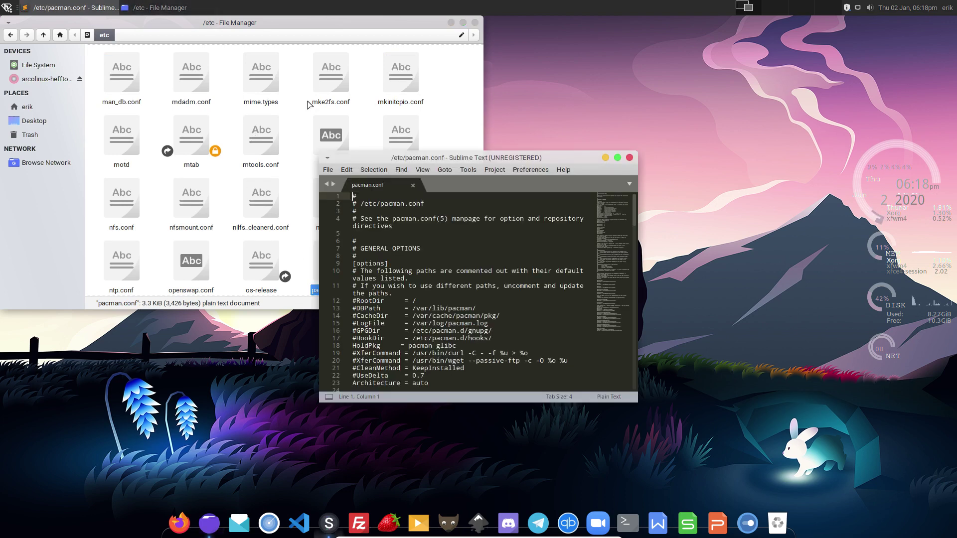
double_click(451, 157)
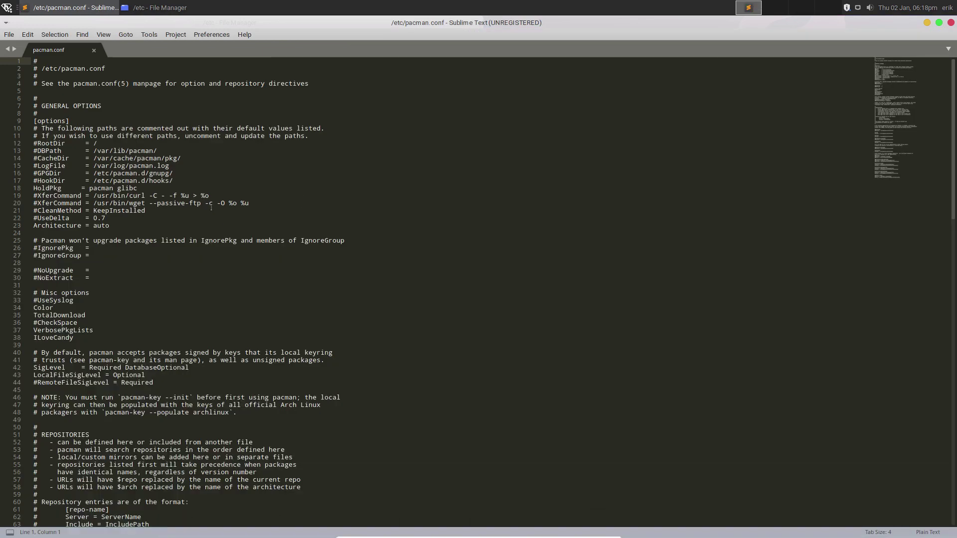
scroll(211, 206, "down", 20)
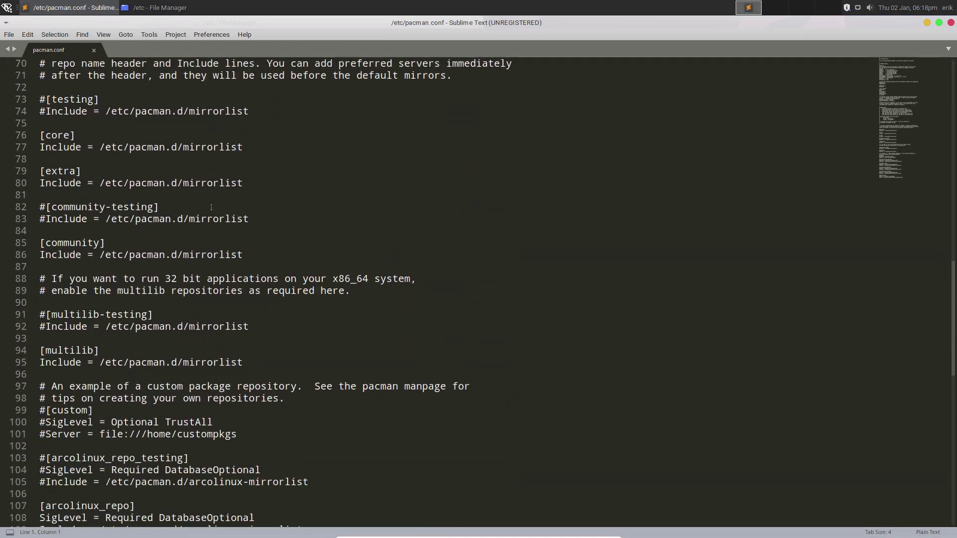
key("ctrl+equal")
key("ctrl+equal")
key("ctrl+equal")
key("ctrl+equal")
scroll(211, 209, "down", 1)
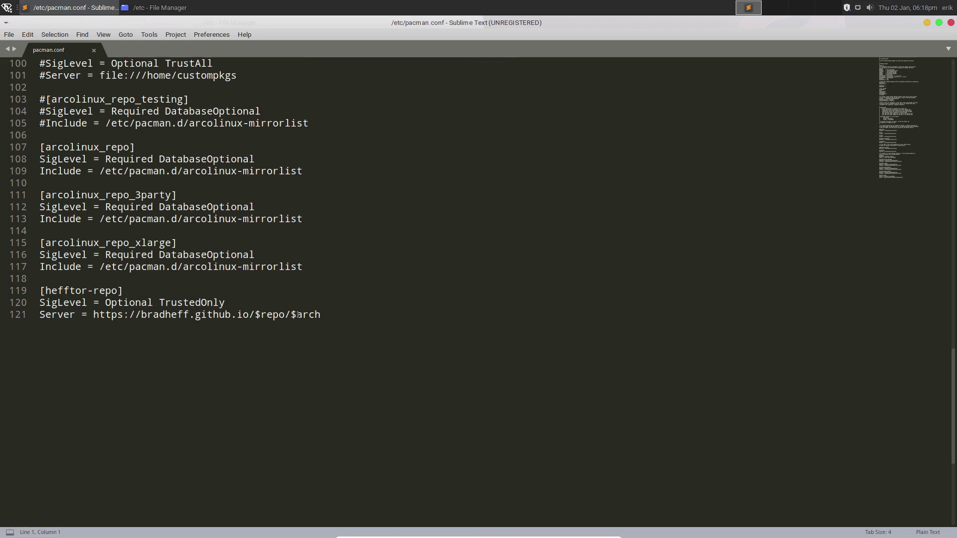
left_click_drag(325, 312, 39, 290)
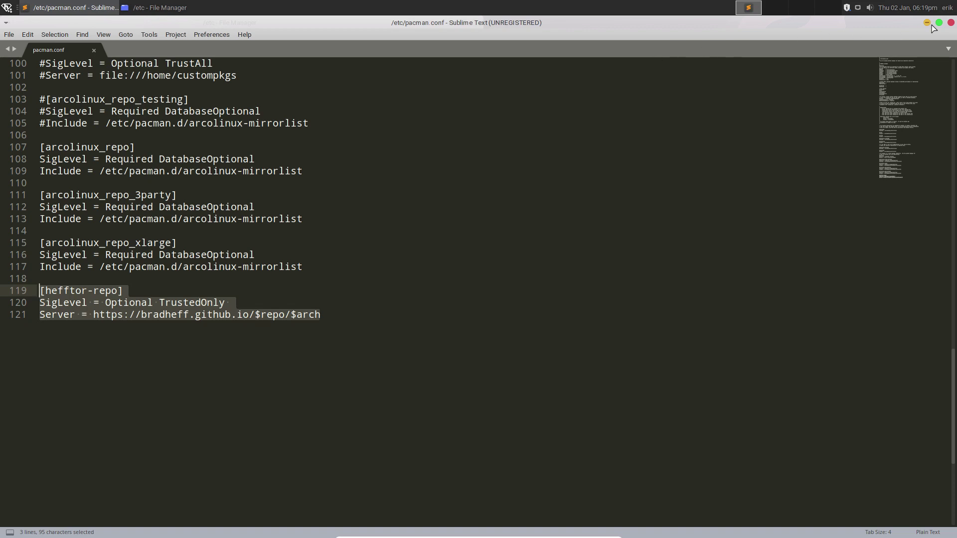
double_click(901, 25)
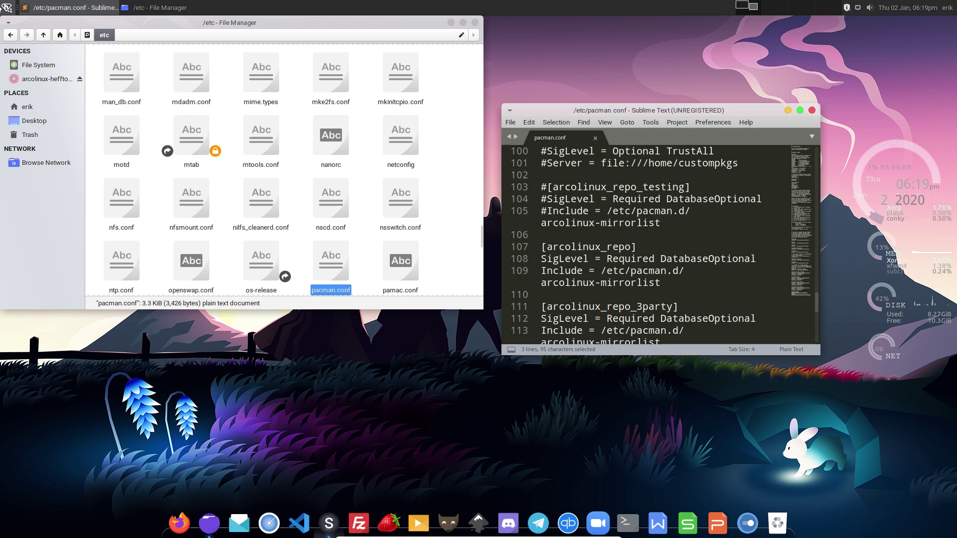
Browse the Whisker menu's Recently Used, All and Settings categories.
left_click(7, 8)
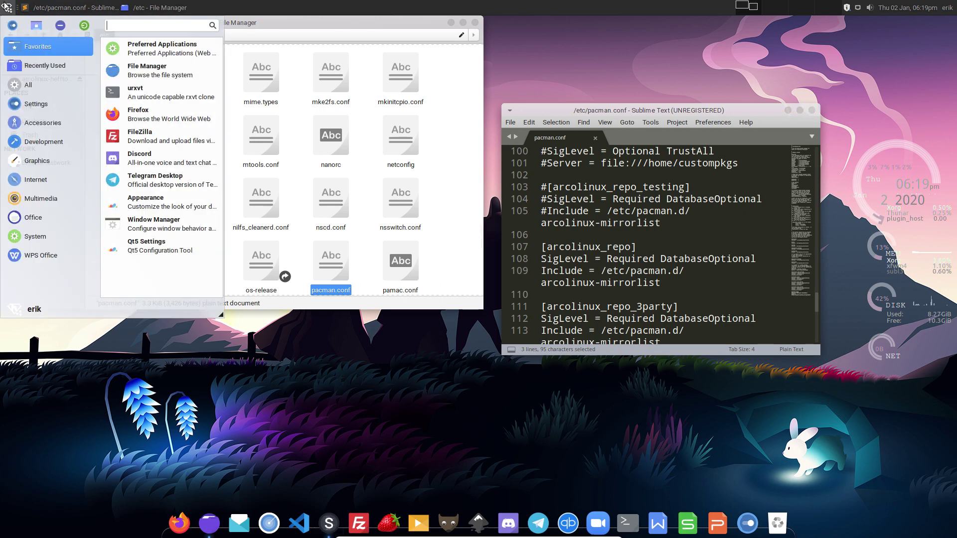
left_click(7, 8)
left_click(7, 7)
left_click(43, 60)
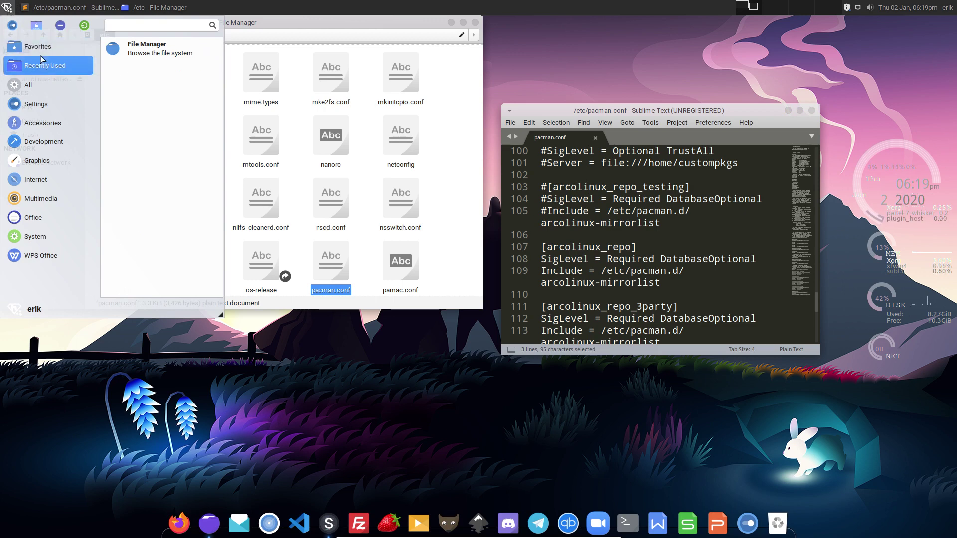
left_click(54, 84)
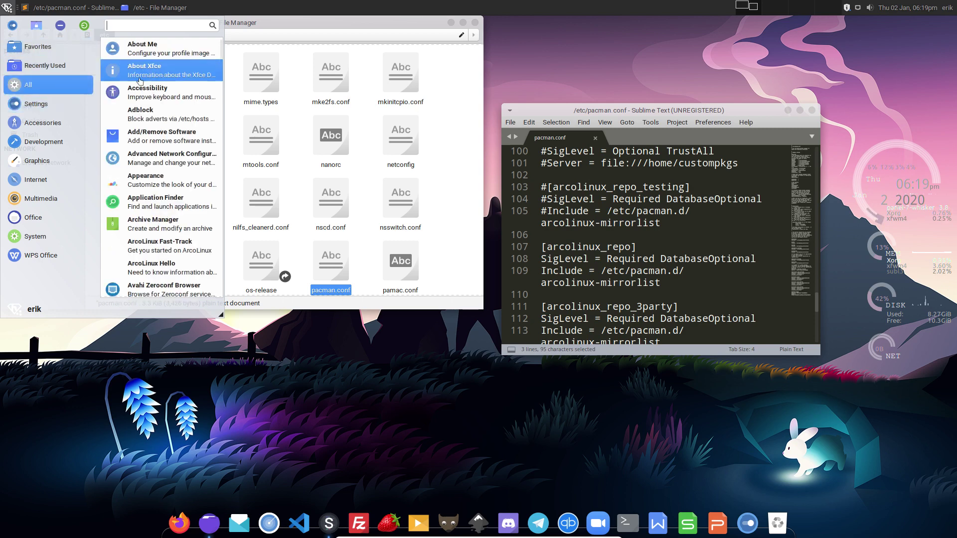
scroll(158, 286, "down", 1)
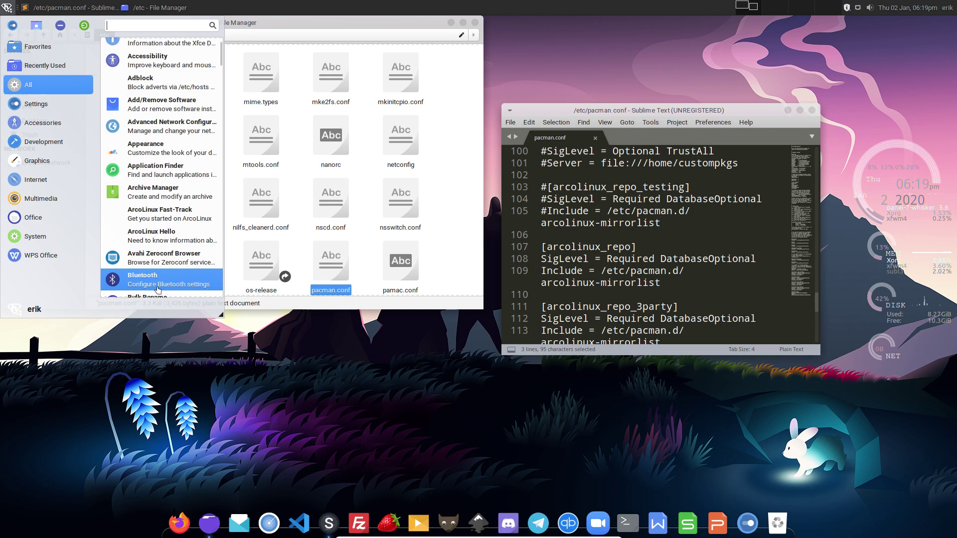
left_click(36, 104)
scroll(169, 182, "down", 5)
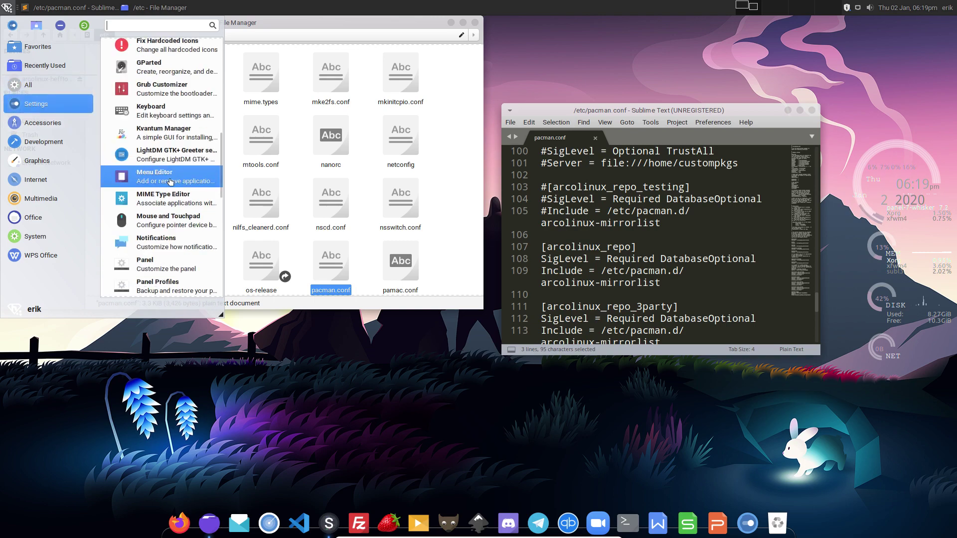
scroll(170, 182, "down", 6)
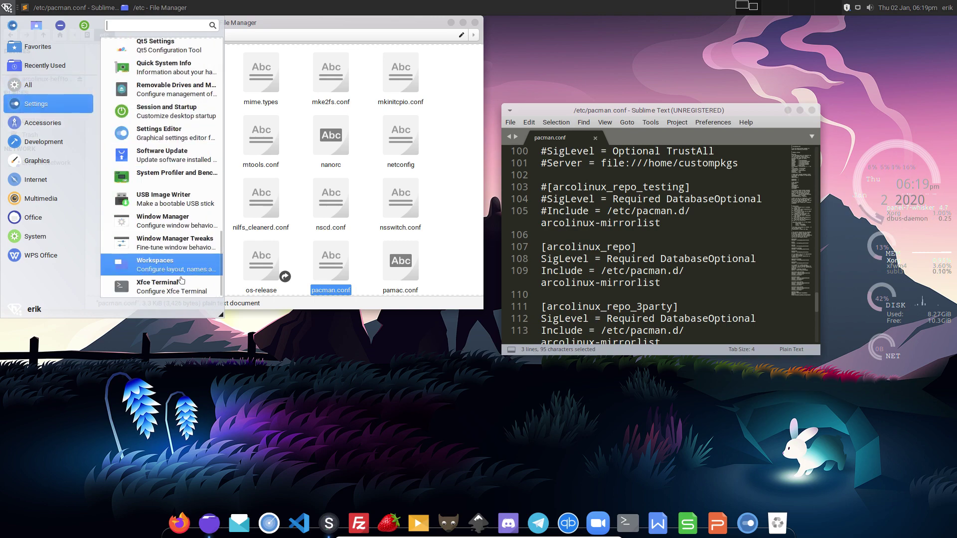
scroll(169, 173, "up", 6)
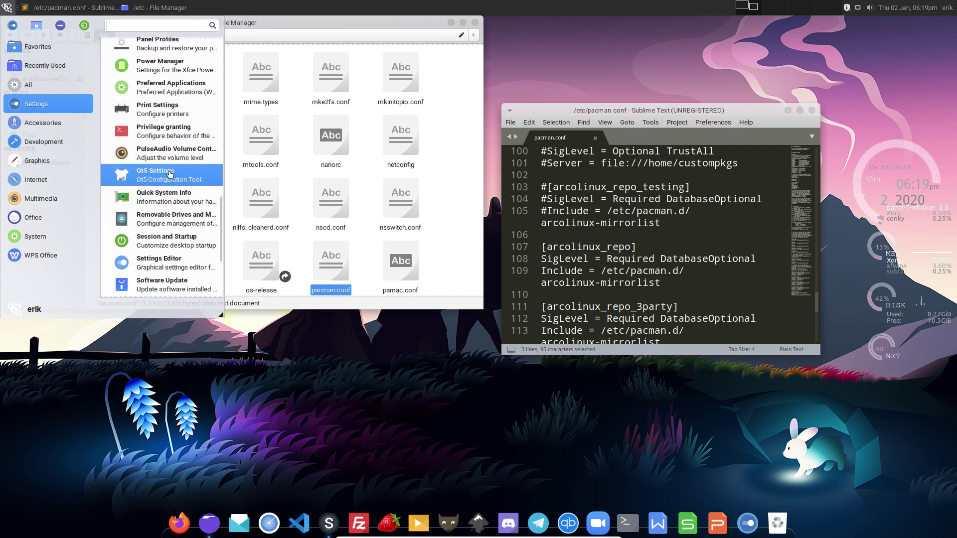
scroll(169, 172, "up", 8)
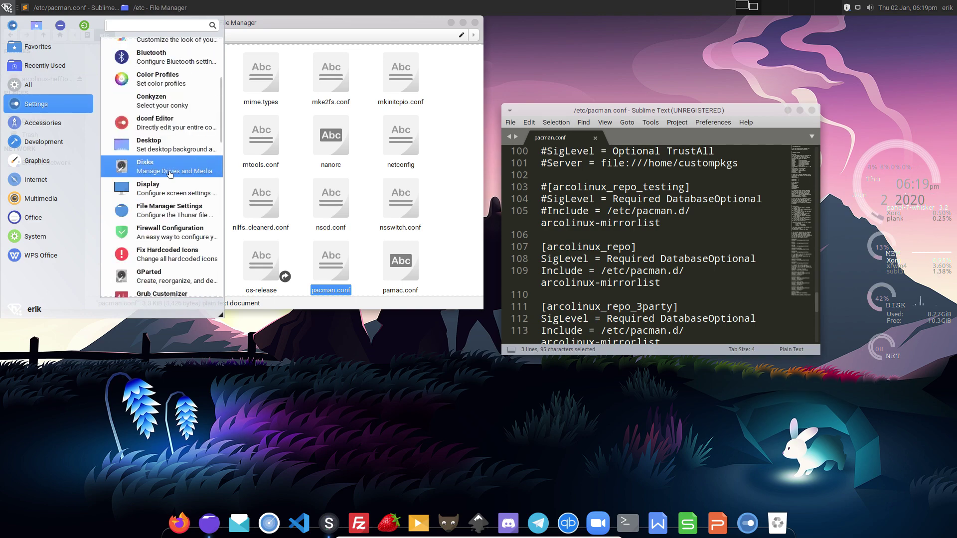
scroll(169, 173, "up", 4)
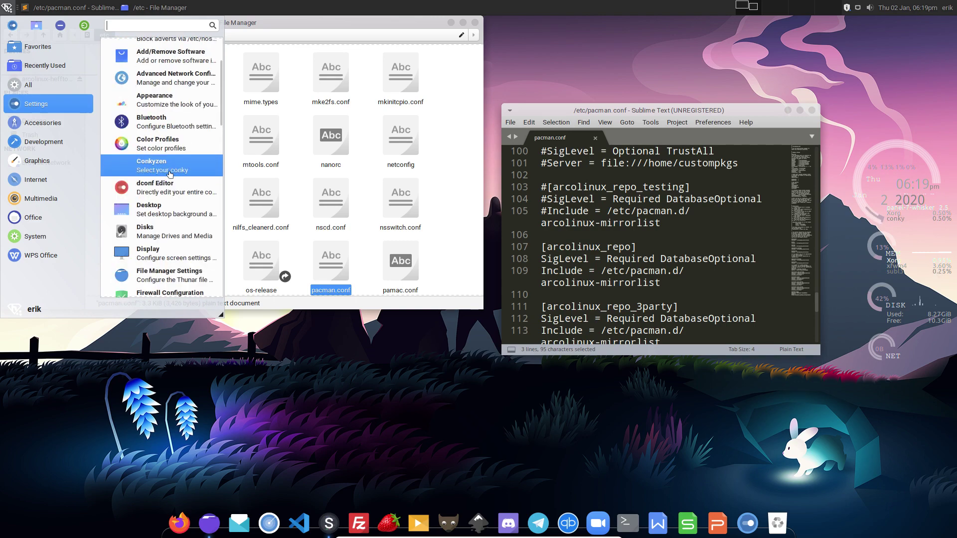
Scroll through the full list of installed applications in the Whisker menu.
left_click(50, 84)
scroll(173, 145, "down", 3)
scroll(172, 145, "down", 10)
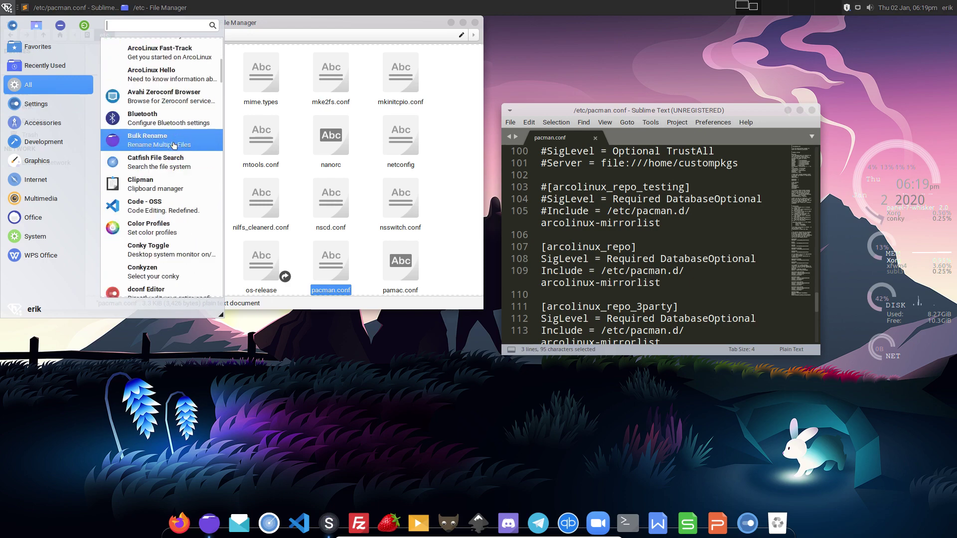
scroll(174, 145, "down", 10)
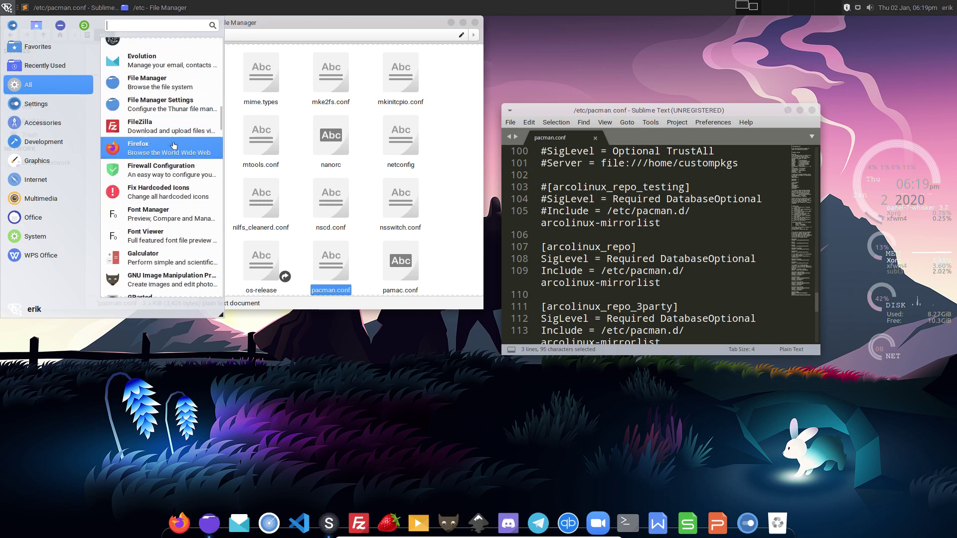
scroll(174, 145, "down", 10)
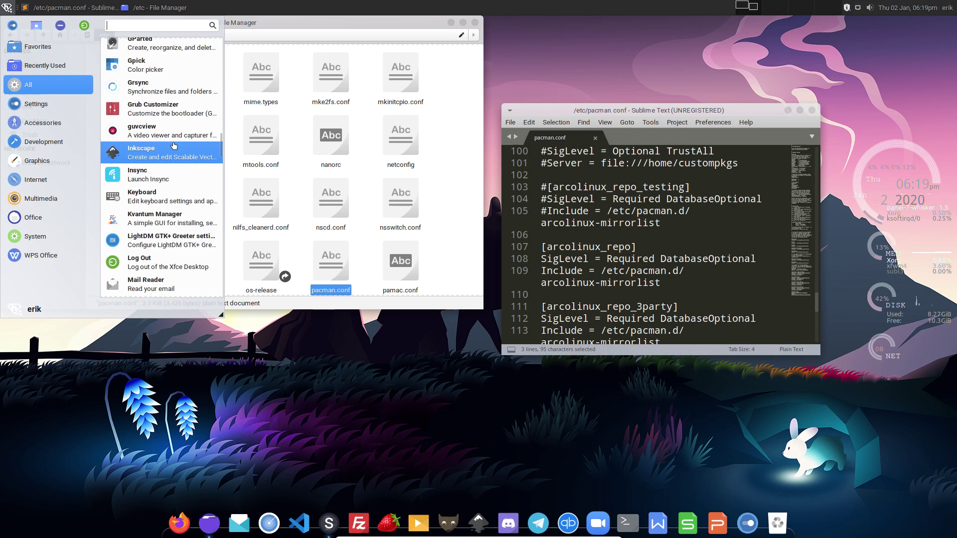
scroll(173, 145, "down", 7)
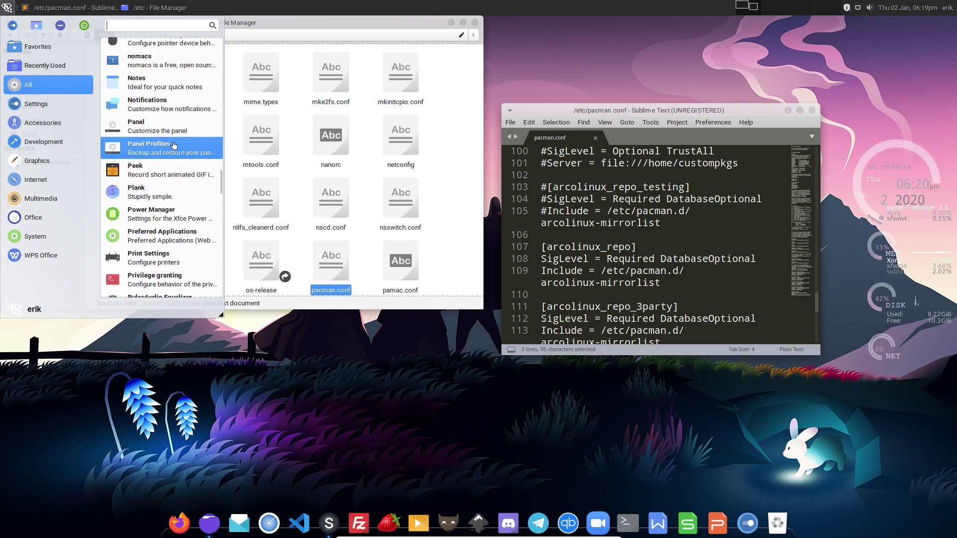
scroll(173, 142, "down", 8)
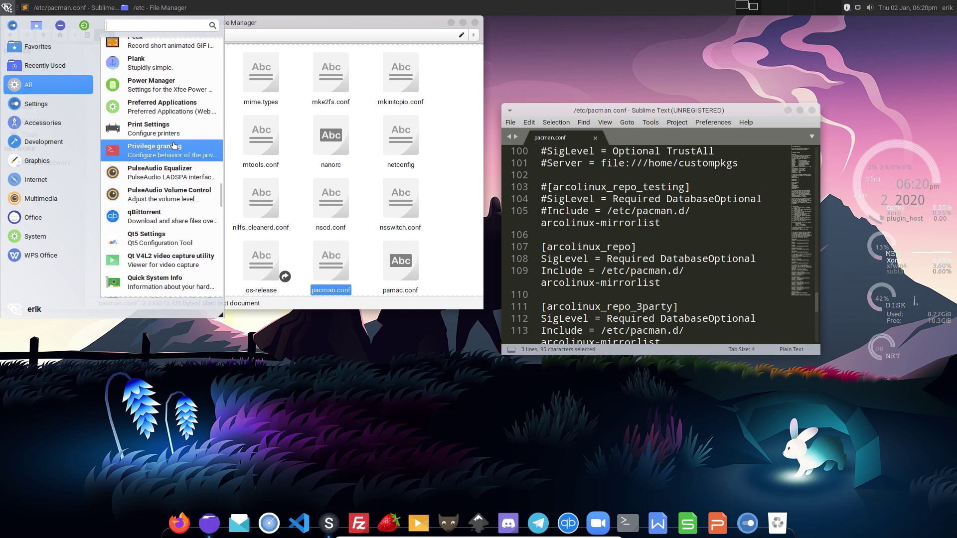
scroll(173, 145, "down", 8)
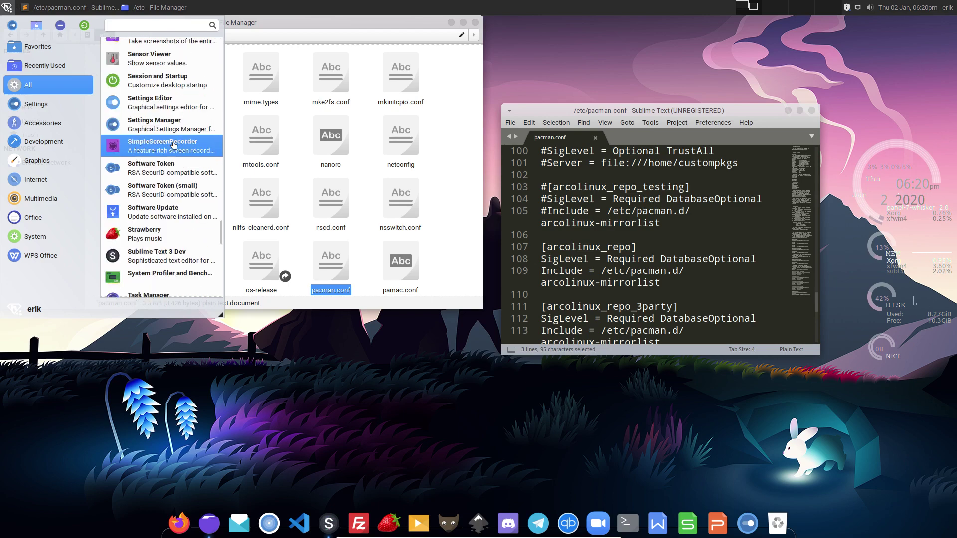
scroll(174, 145, "down", 10)
scroll(174, 145, "down", 10)
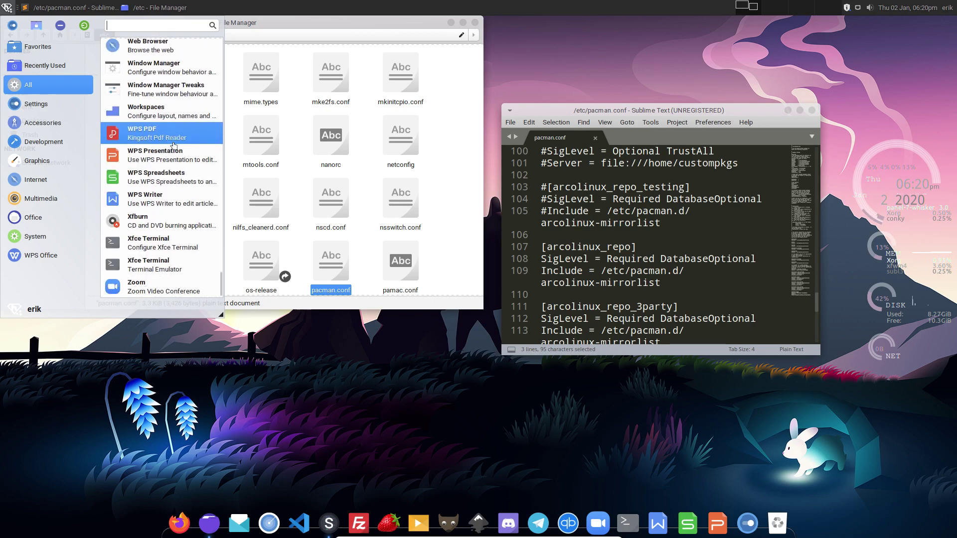
Return to pacman.conf and reselect the hefftor-repo entry on lines 119–121.
left_click(561, 275)
scroll(561, 276, "down", 5)
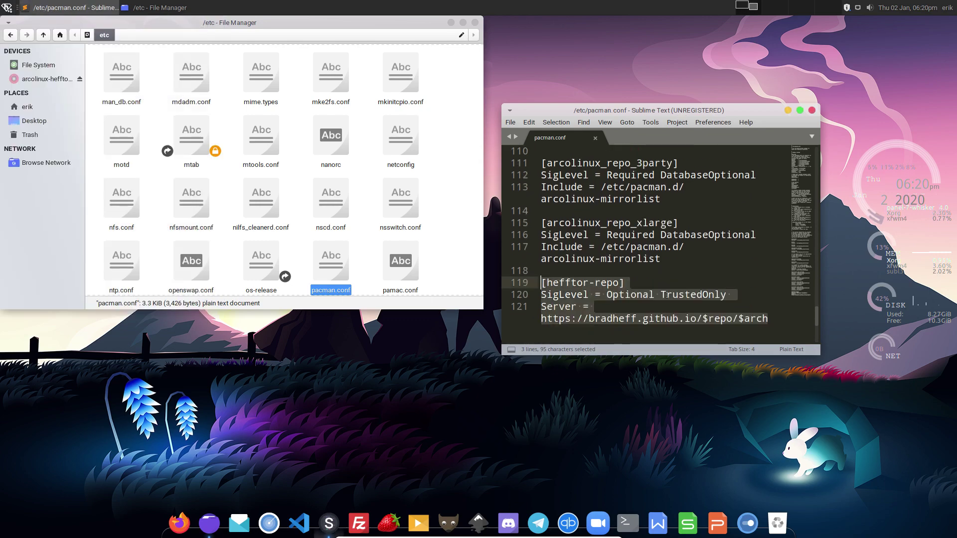
left_click(687, 304)
left_click_drag(760, 322, 487, 284)
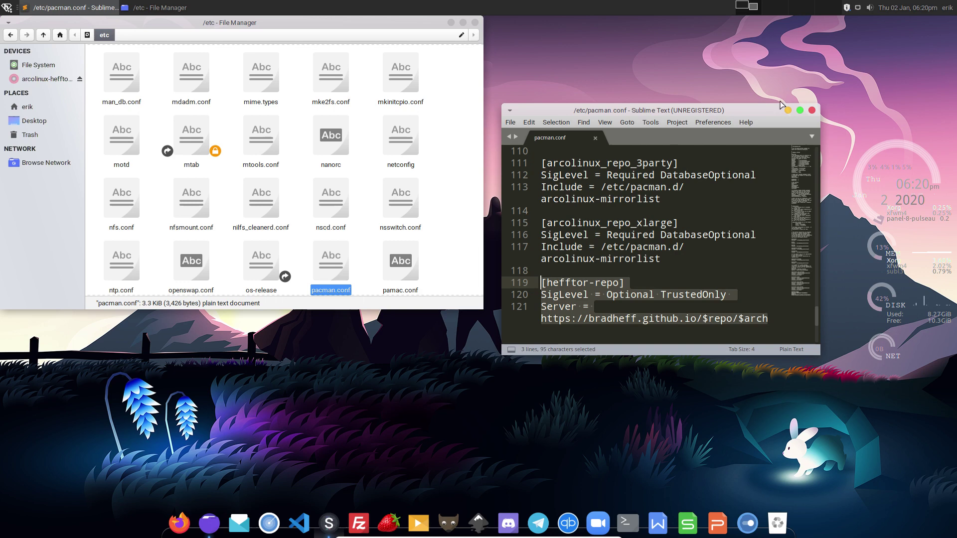
Close Sublime Text and navigate Thunar to the /etc/skel folder.
left_click(812, 111)
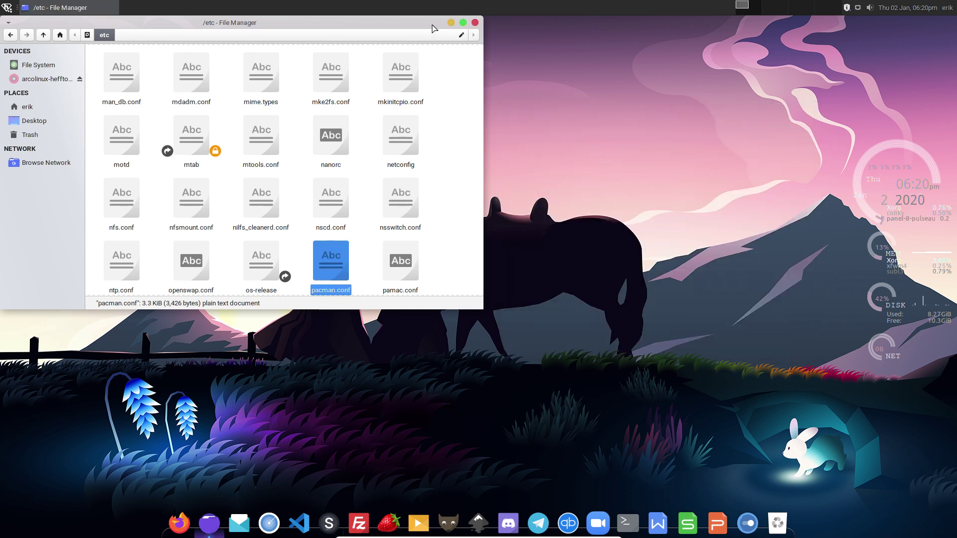
left_click_drag(419, 23, 612, 75)
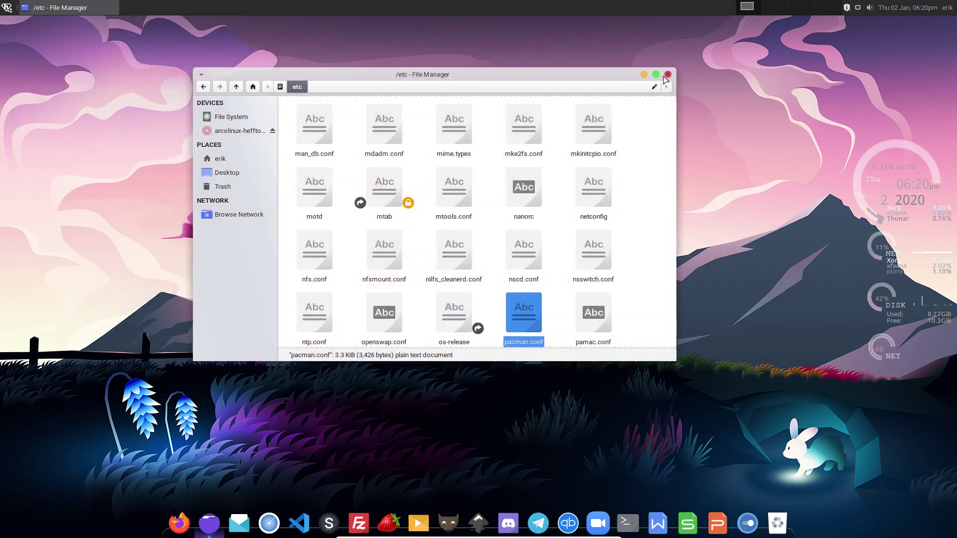
left_click(220, 159)
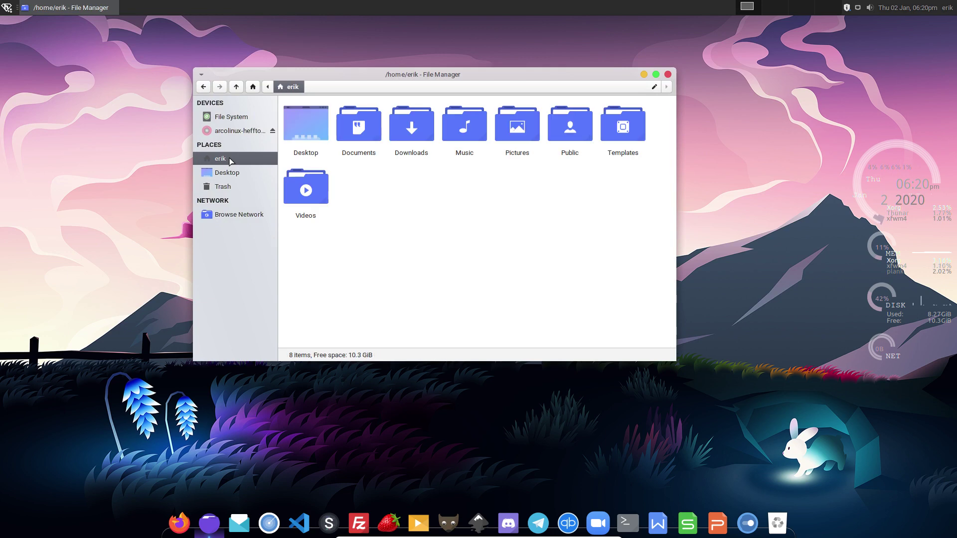
left_click(231, 120)
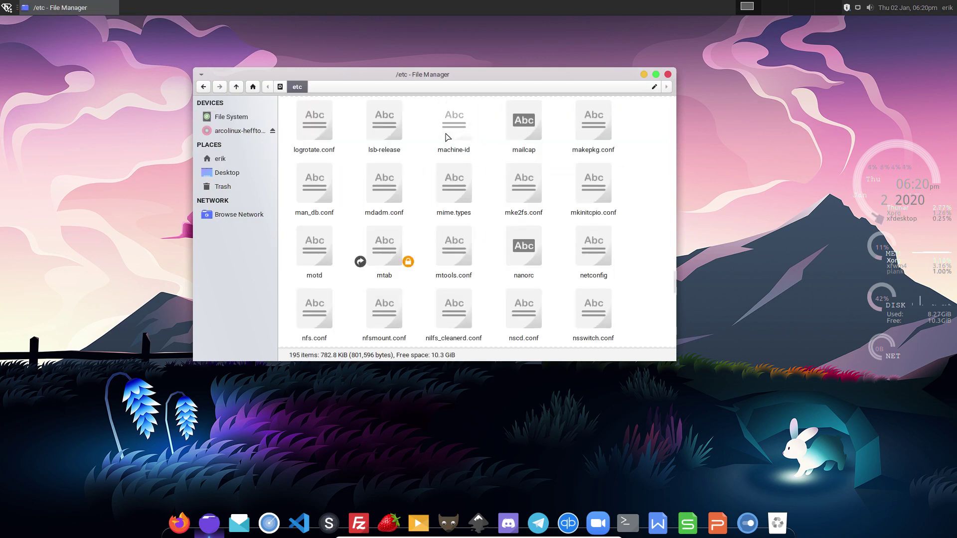
type("skel")
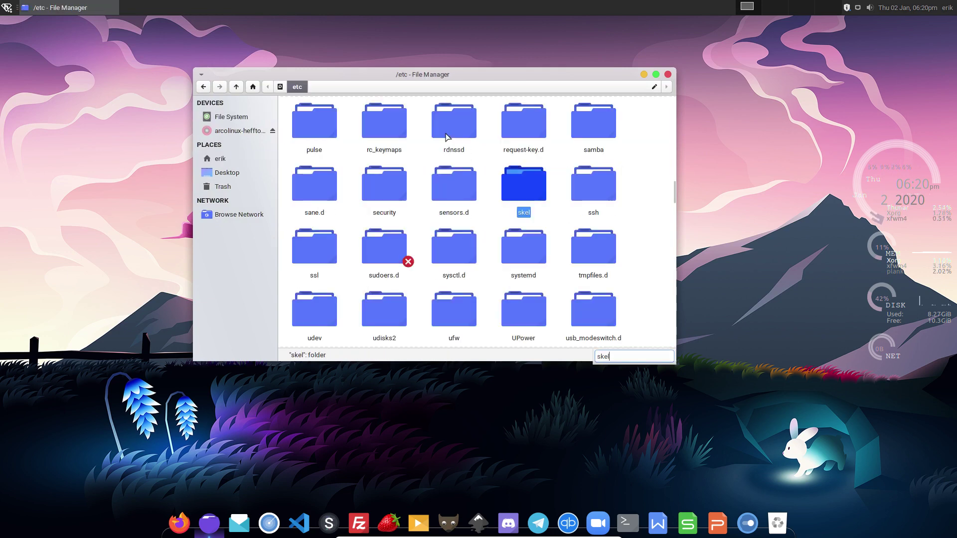
double_click(513, 190)
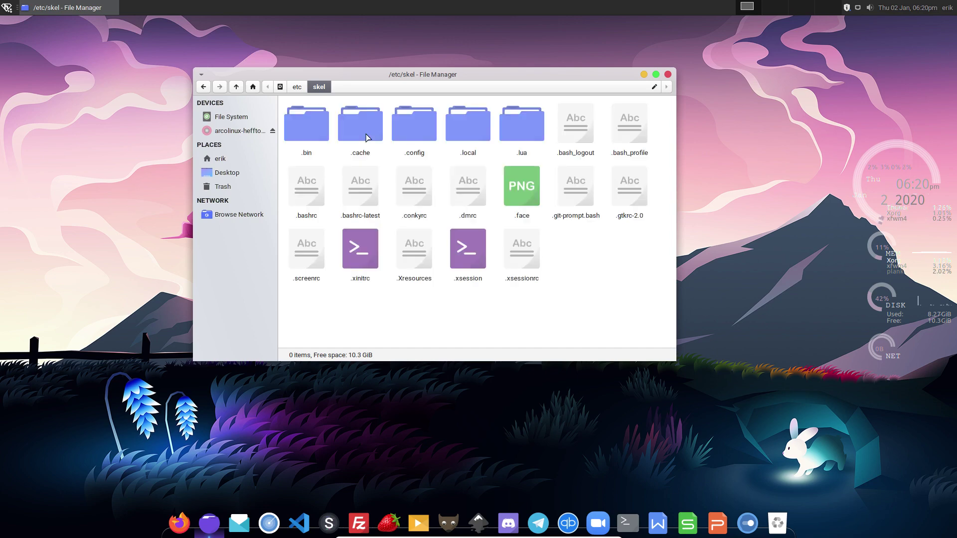
Select all 19 items in skel, reposition the window, then clear the selection.
left_click_drag(302, 313, 692, 144)
left_click_drag(546, 82, 477, 71)
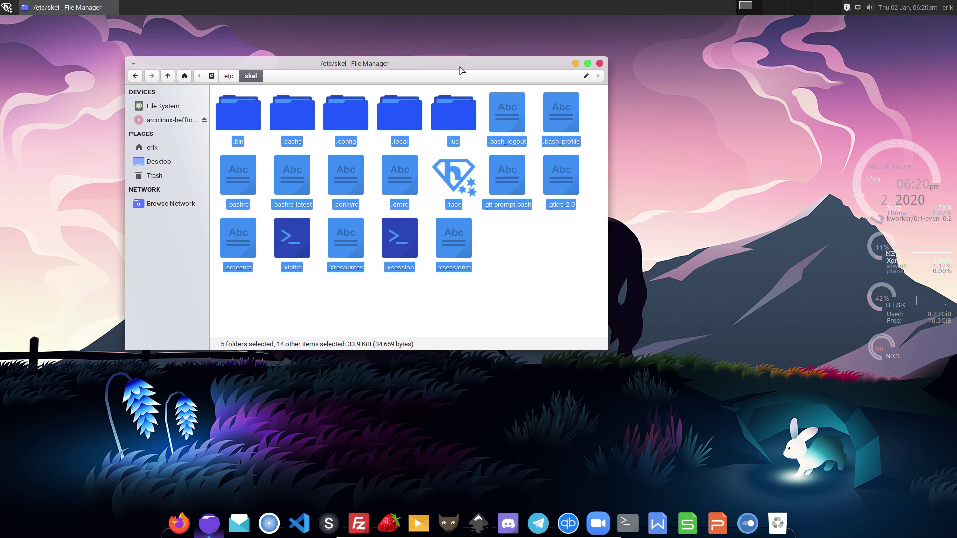
left_click(504, 273)
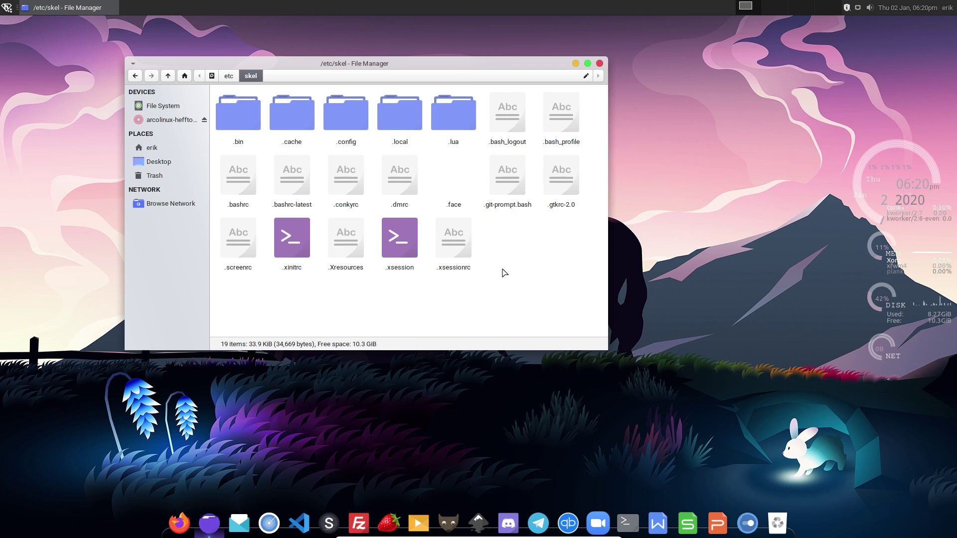
Peek into the .bin, .cache and .config folders of /etc/skel.
double_click(239, 118)
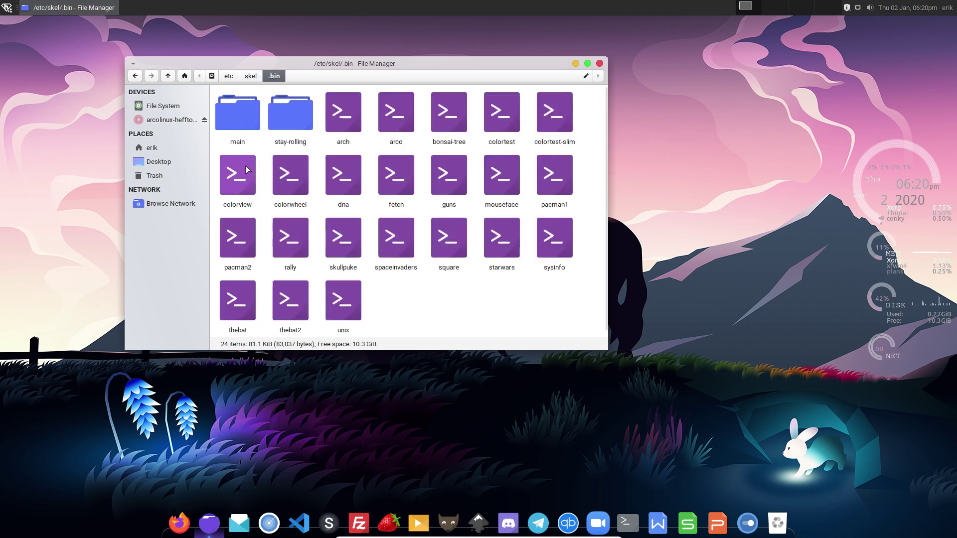
left_click(251, 76)
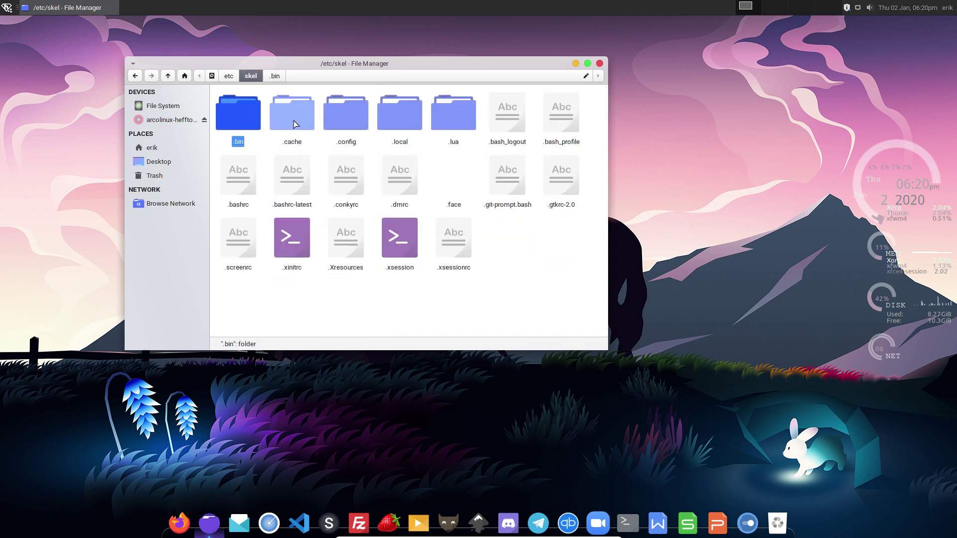
double_click(294, 124)
left_click(250, 76)
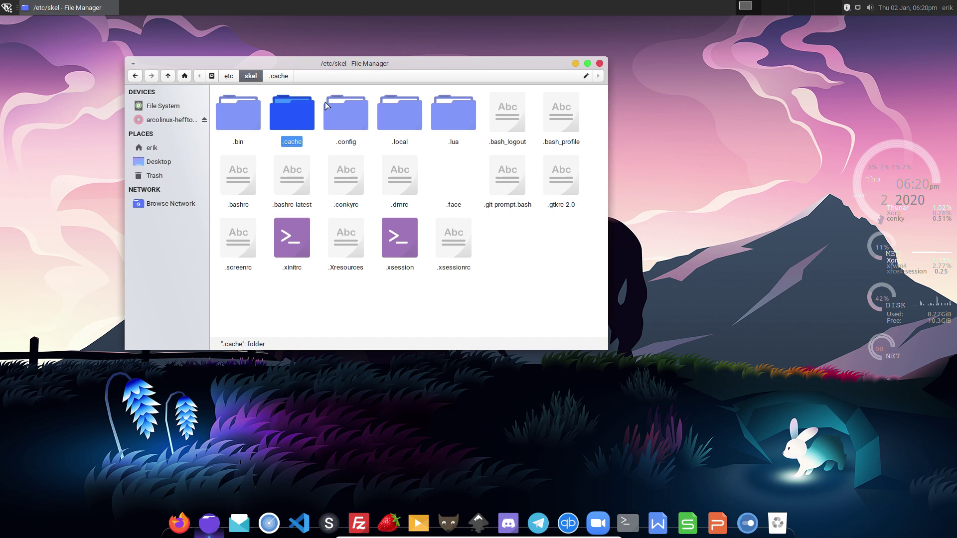
double_click(304, 123)
left_click(251, 75)
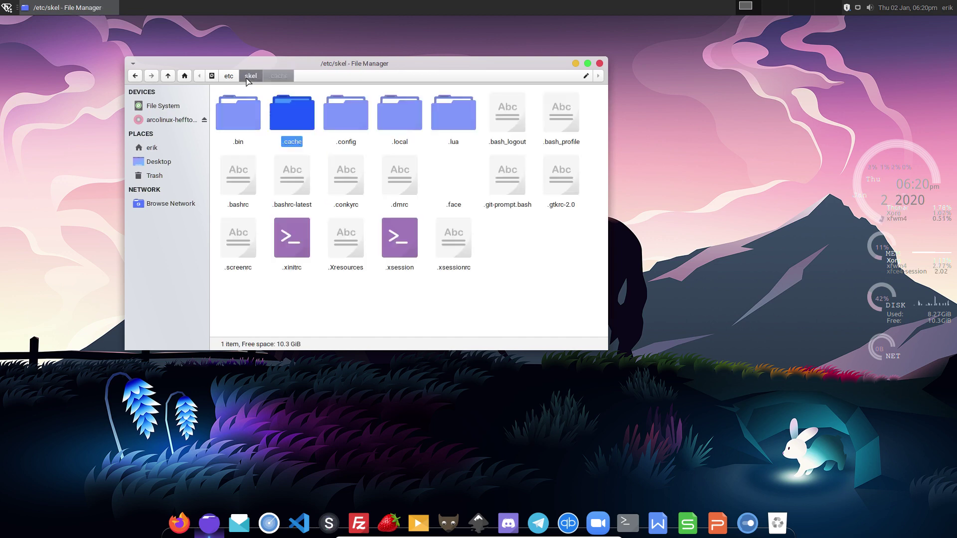
double_click(352, 124)
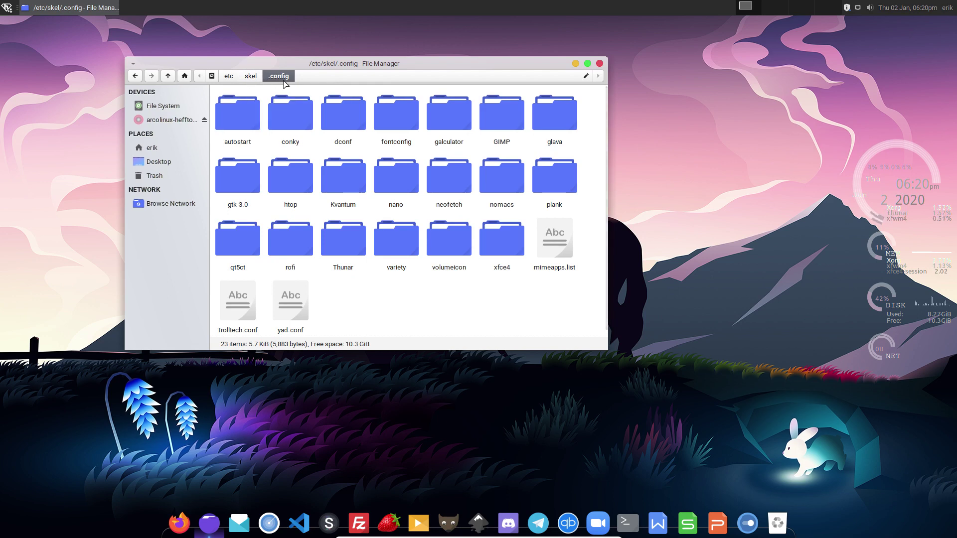
left_click(251, 76)
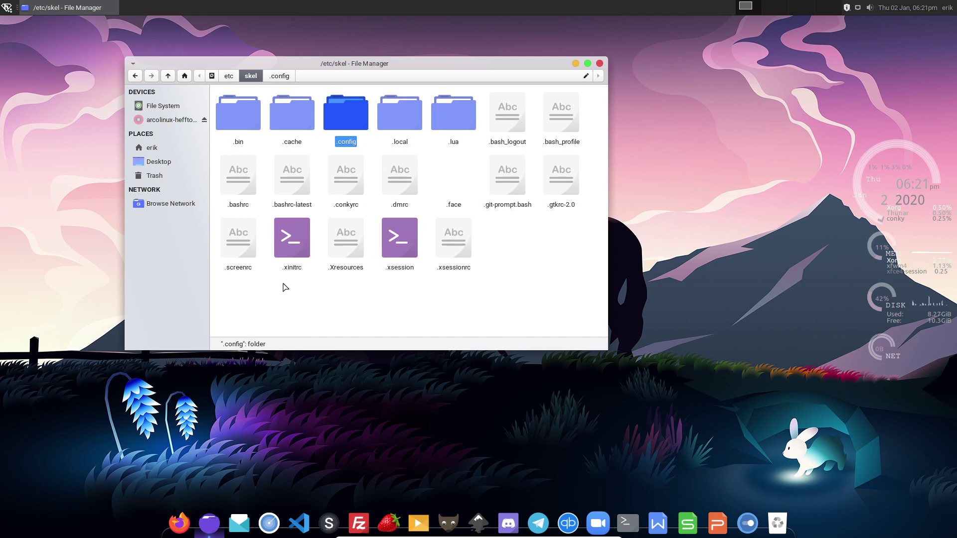
Select all skel items, then scroll through the home folder's hidden files and close Thunar.
left_click_drag(251, 293, 568, 103)
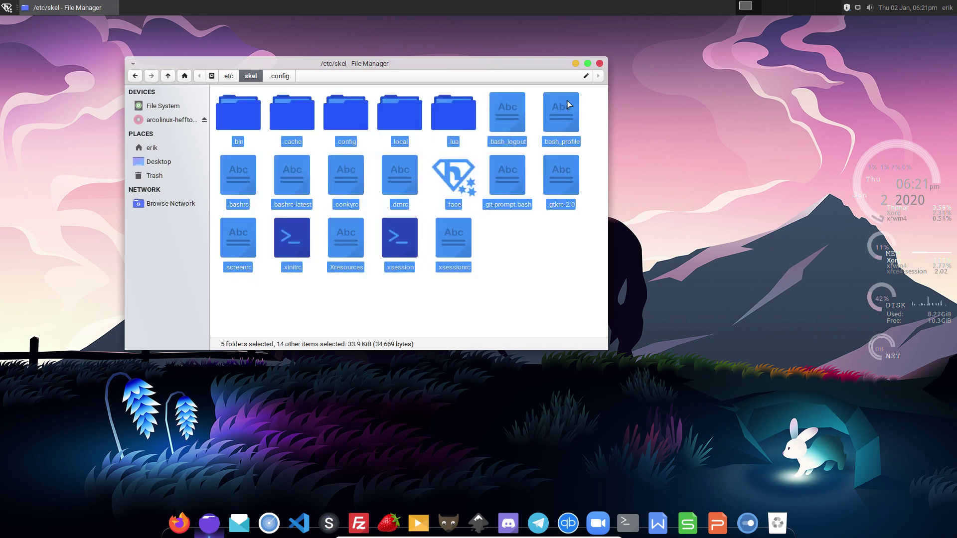
left_click(162, 150)
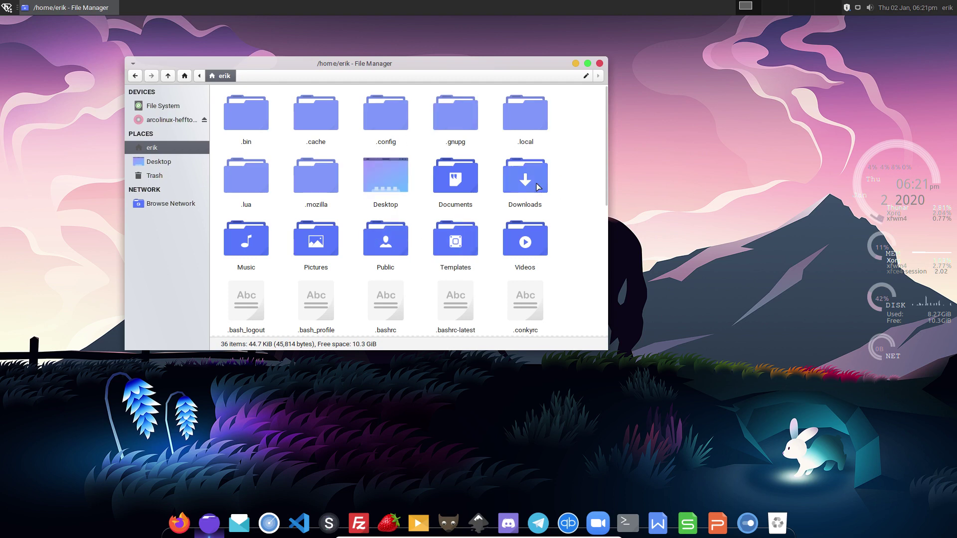
scroll(543, 191, "down", 3)
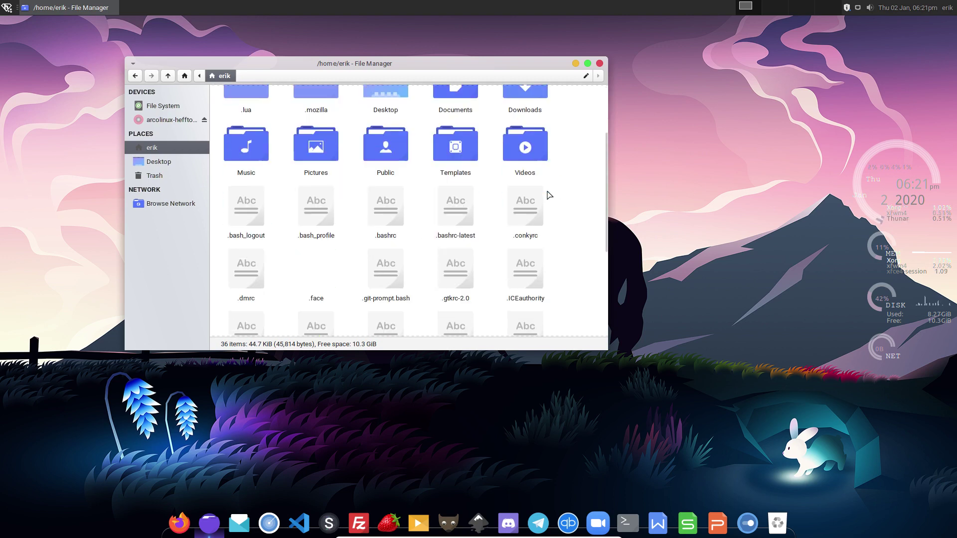
scroll(549, 194, "down", 3)
scroll(549, 194, "down", 2)
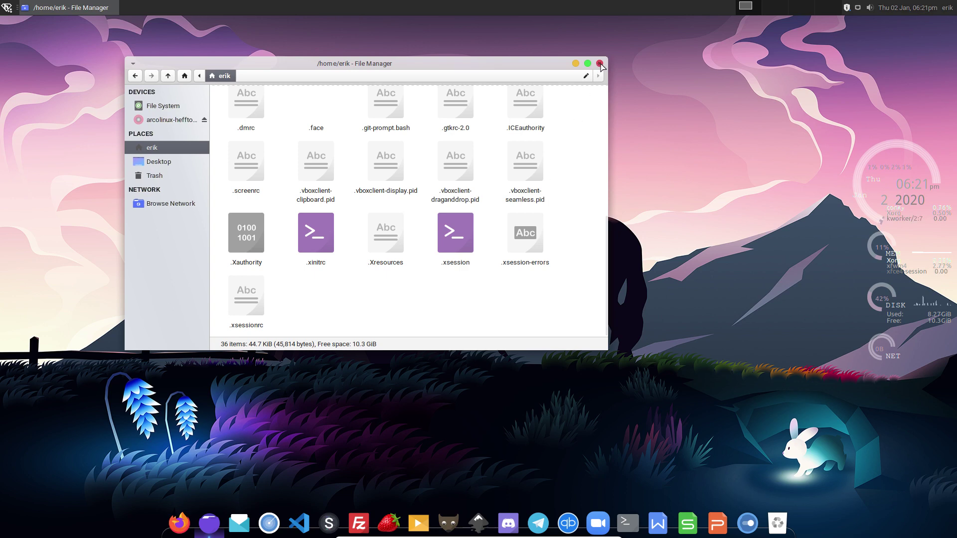
left_click(599, 63)
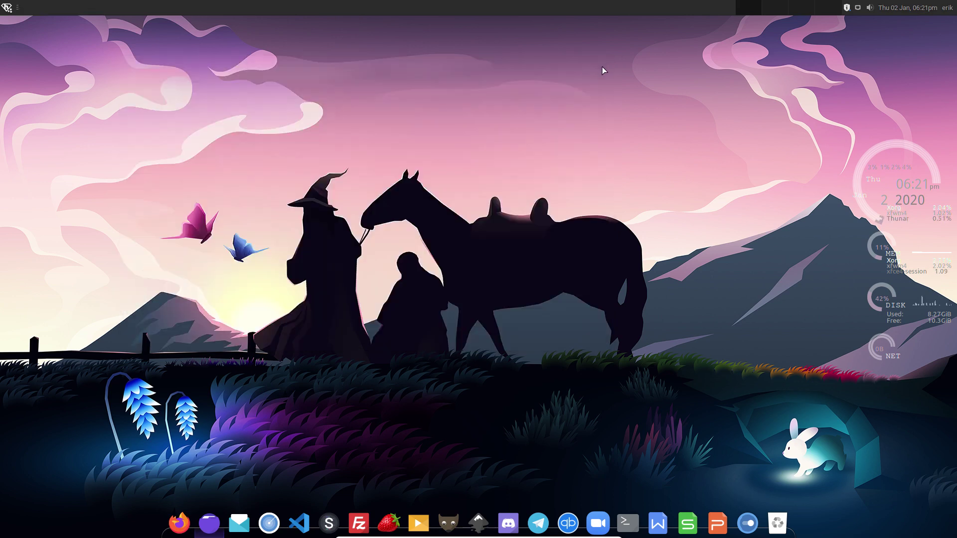
Open Appearance from the Settings Manager and set the icon theme to Tela blue dark.
left_click(6, 8)
left_click(13, 25)
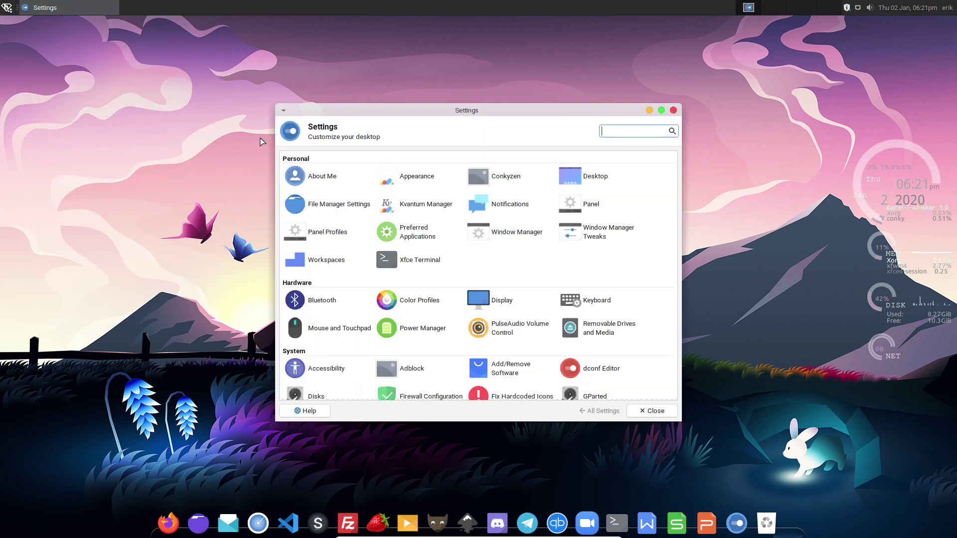
scroll(455, 294, "down", 5)
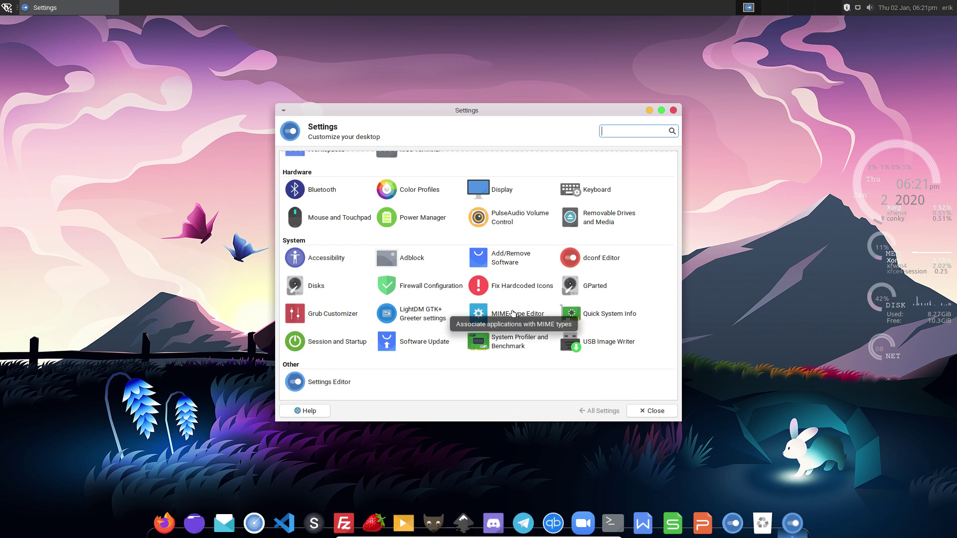
scroll(512, 313, "up", 5)
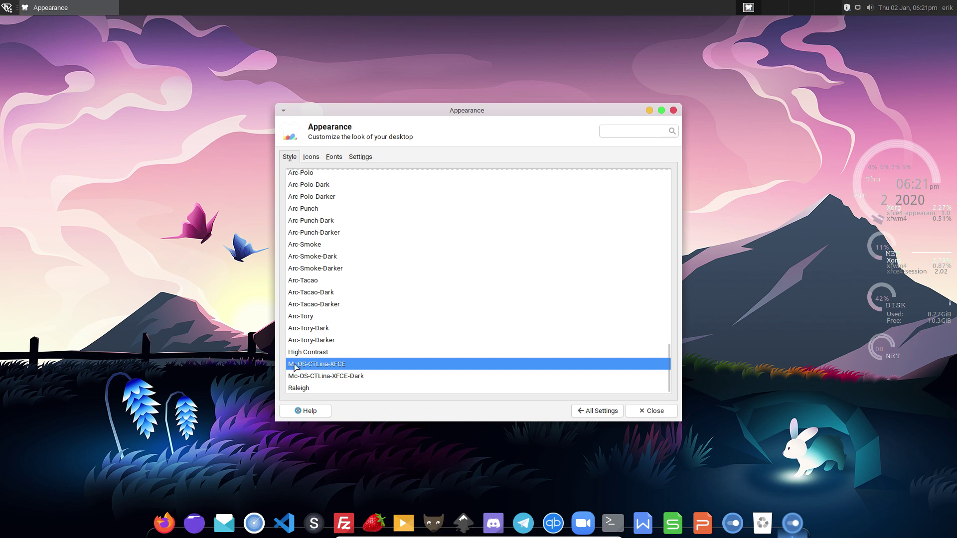
left_click(317, 157)
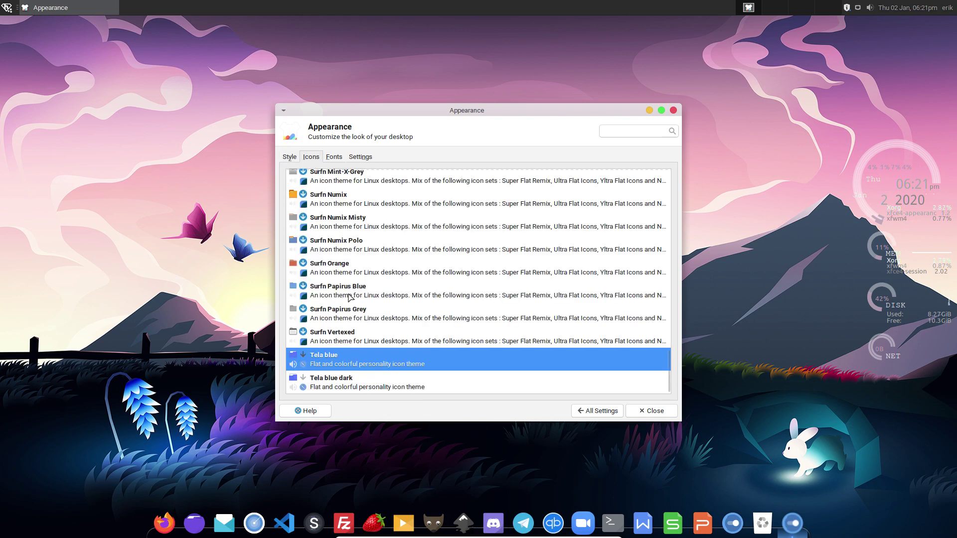
left_click(364, 380)
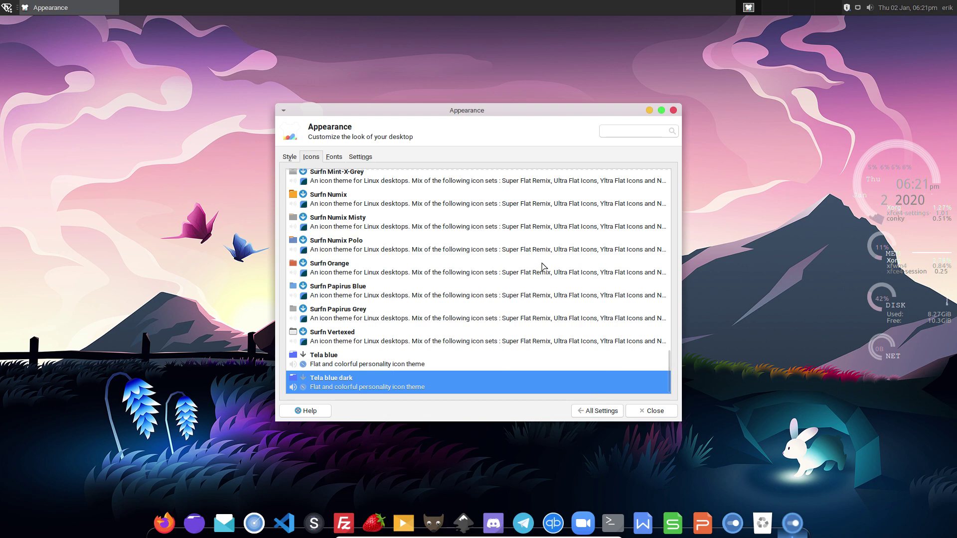
Apply the Mc-OS-CTLina-XFCE-Dark style and close Appearance settings.
scroll(392, 299, "up", 15)
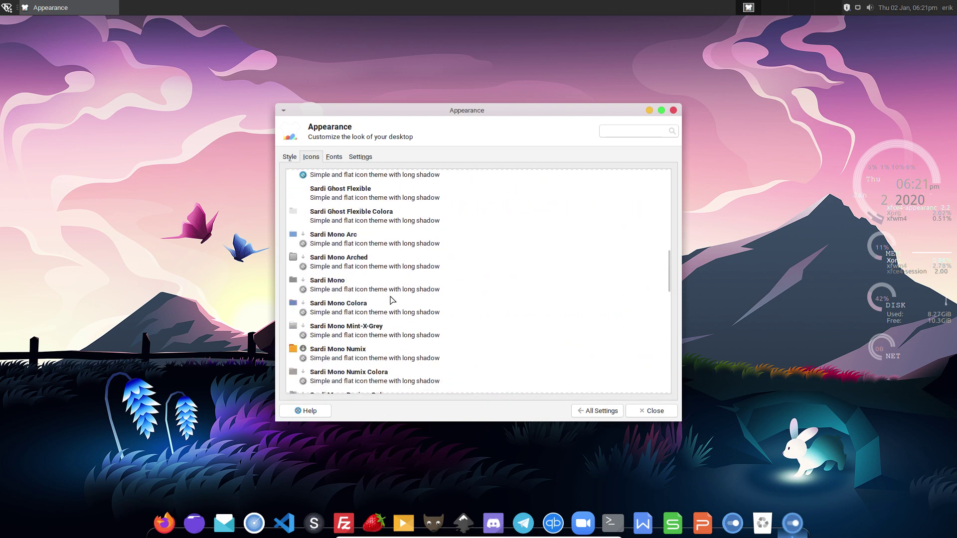
scroll(391, 299, "down", 15)
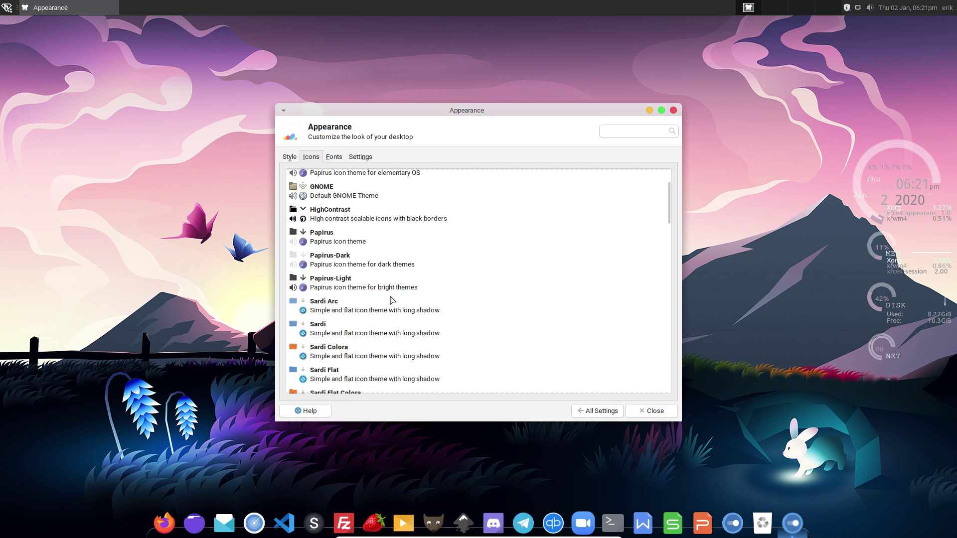
scroll(392, 299, "down", 10)
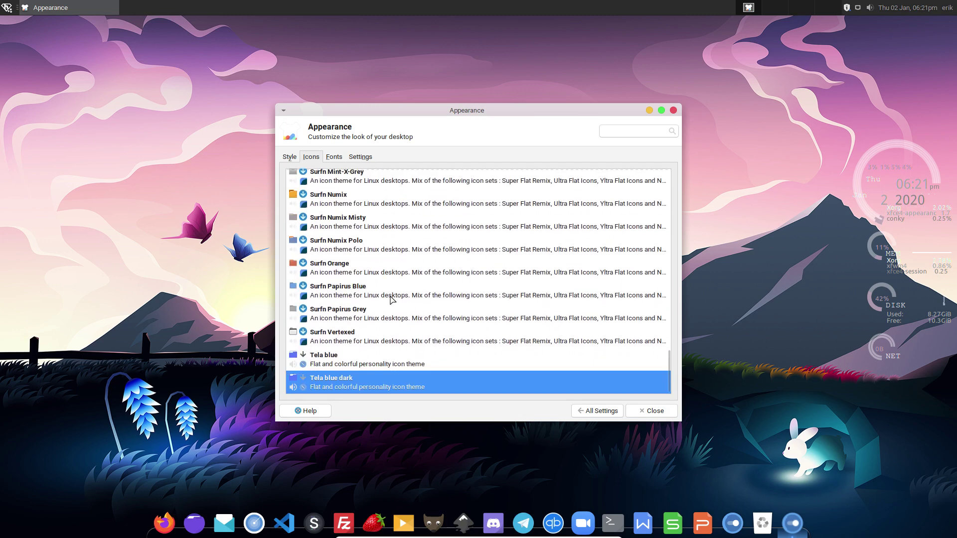
left_click(291, 157)
scroll(388, 302, "up", 15)
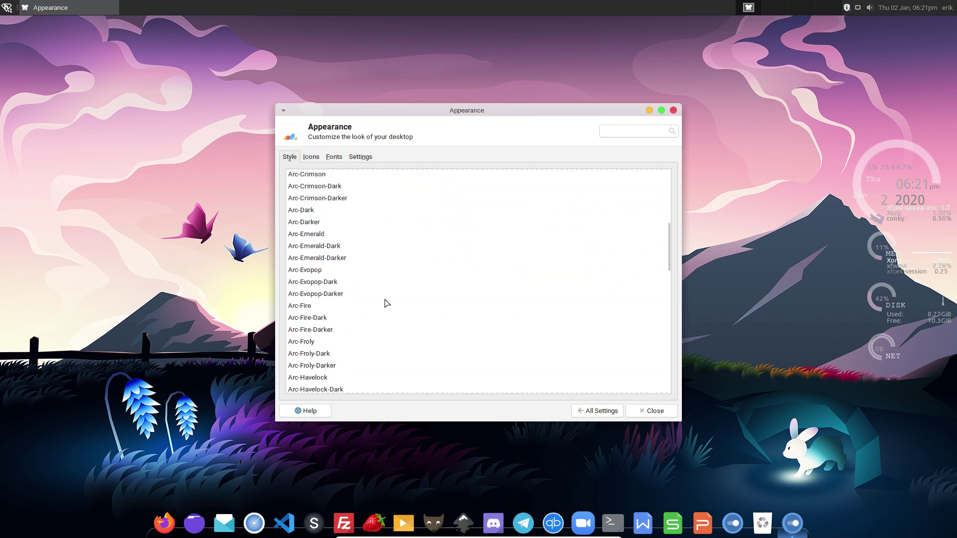
scroll(387, 303, "down", 15)
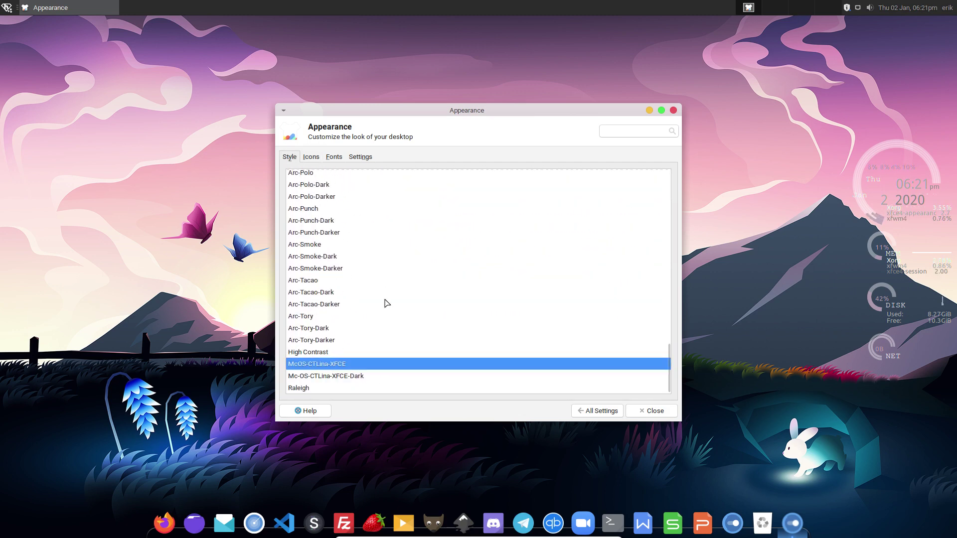
left_click(335, 375)
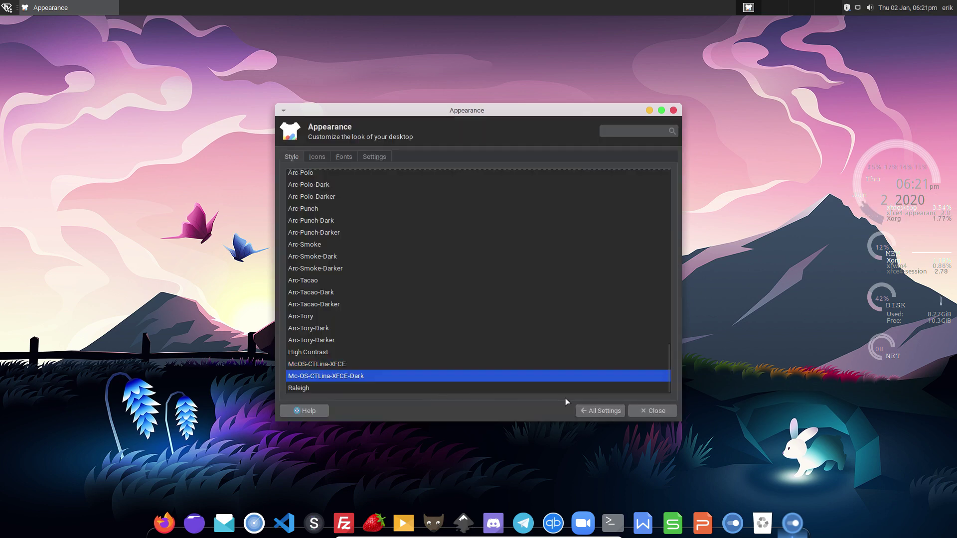
left_click(649, 411)
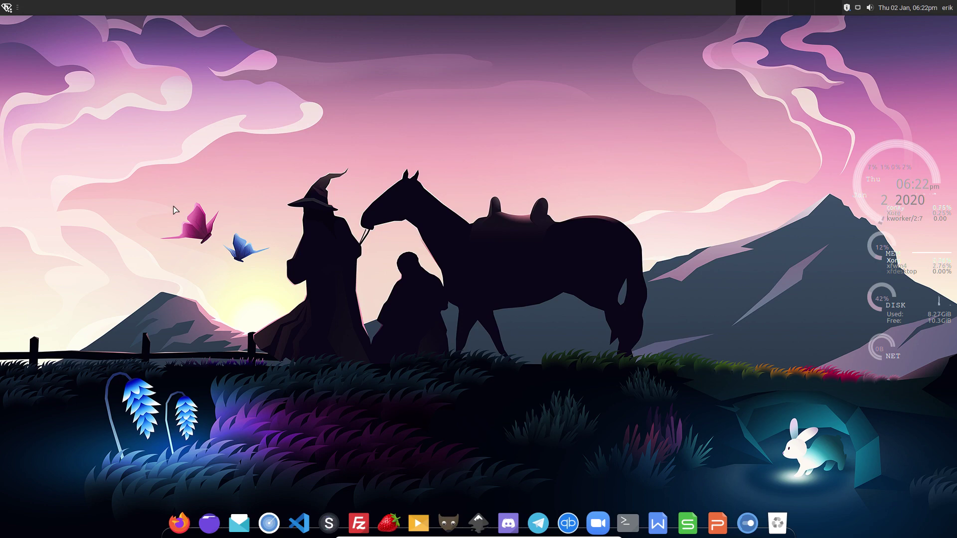
Launch Thunar (Super+E), a terminal (Super+Enter), Firefox (Super+F1) and try Atom (Super+F2).
key("super+e")
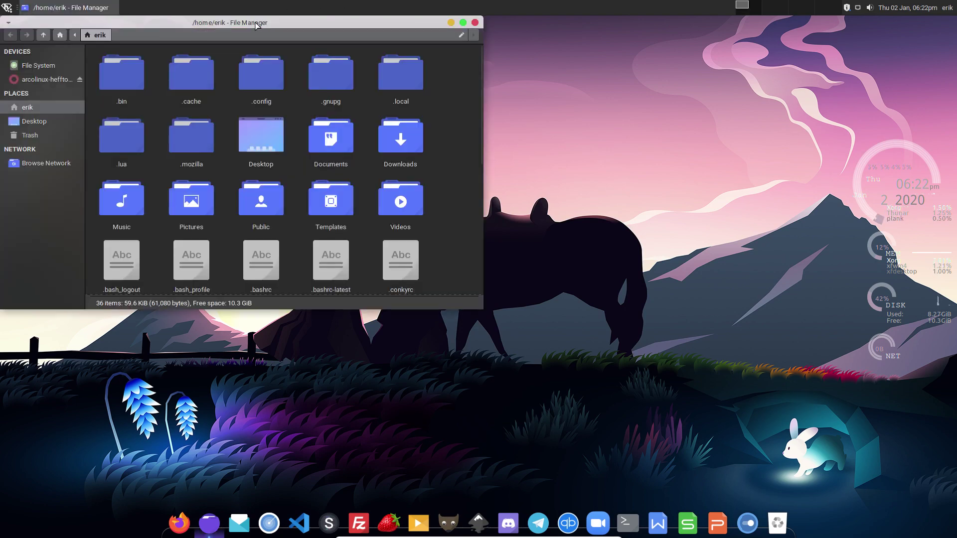
left_click_drag(256, 25, 517, 94)
key("super+Return")
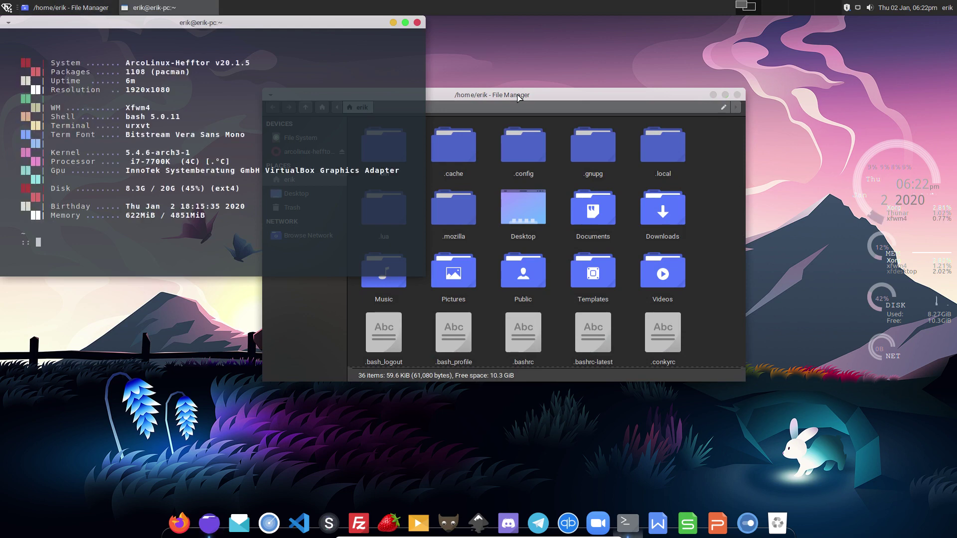
key("super+F1")
key("super+F2")
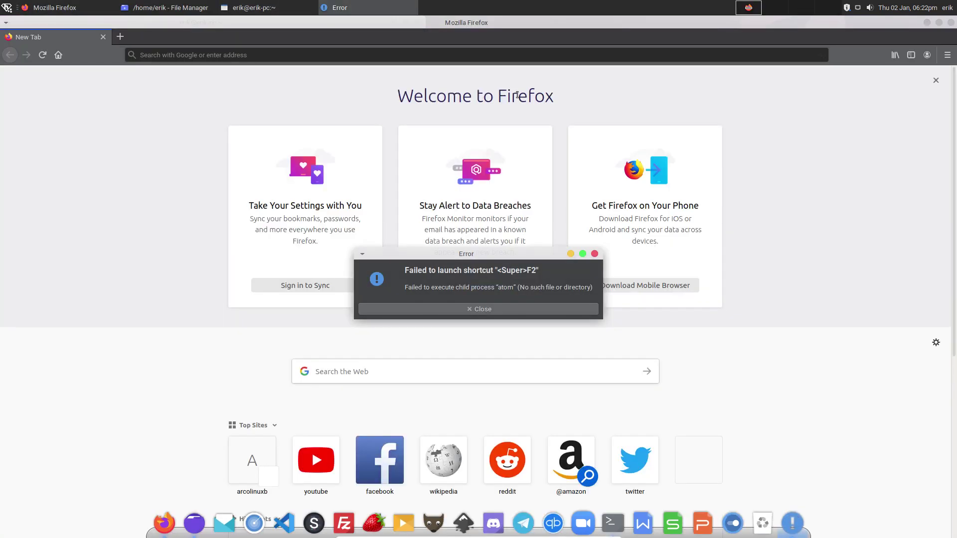
Launch Inkscape, GIMP, Meld and VLC with the Super+F3 to Super+F7 shortcuts.
key("super+F3")
key("super+F4")
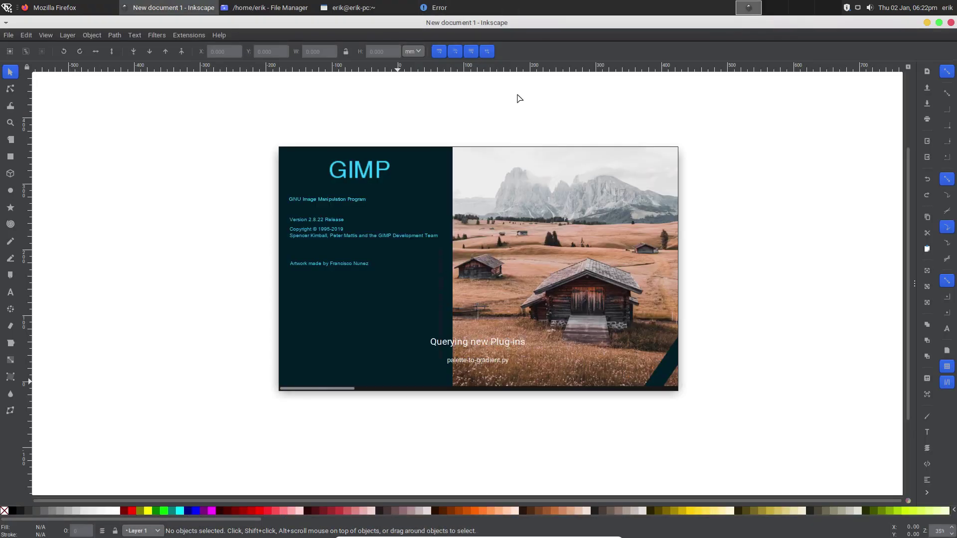
key("super+F5")
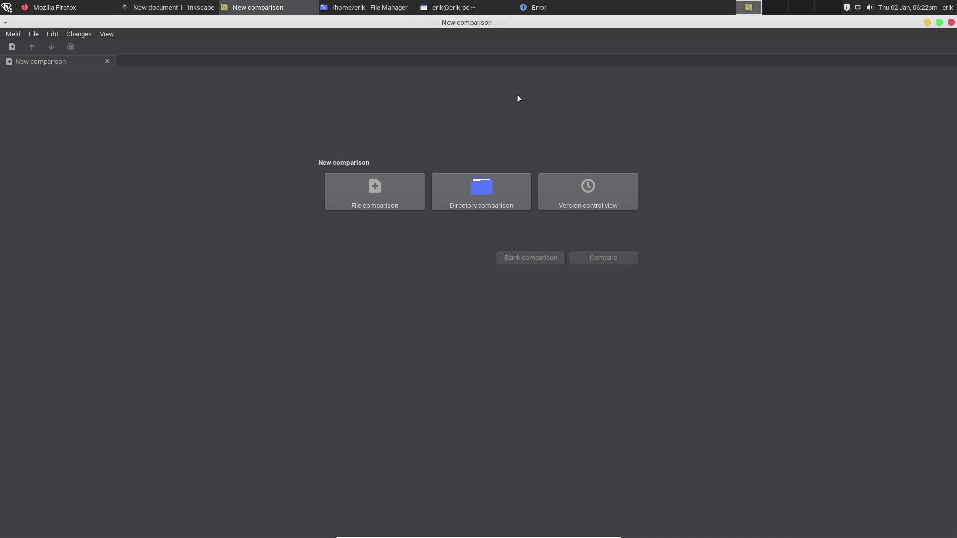
key("super+F6")
key("super+F7")
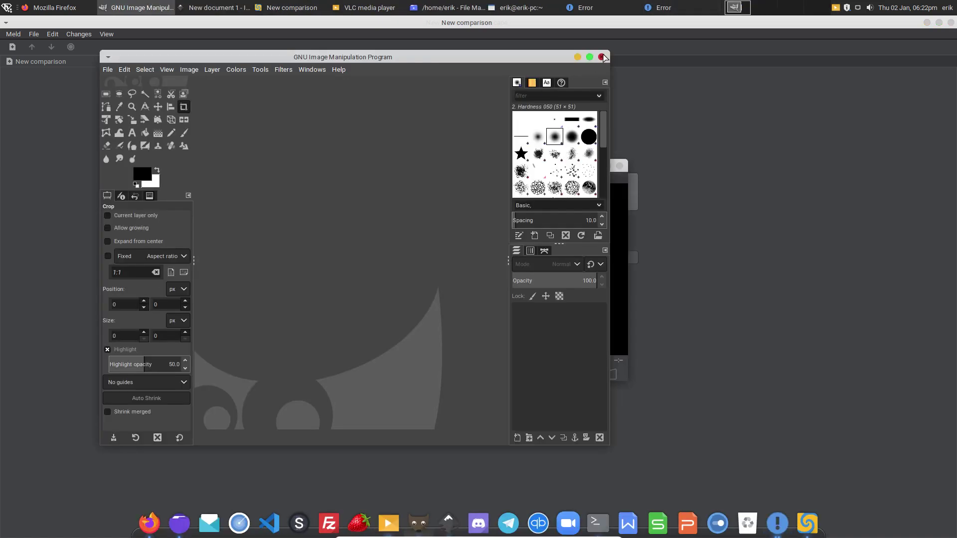
Close GIMP, the error dialog, VLC, Meld and Inkscape.
left_click(602, 57)
left_click(595, 253)
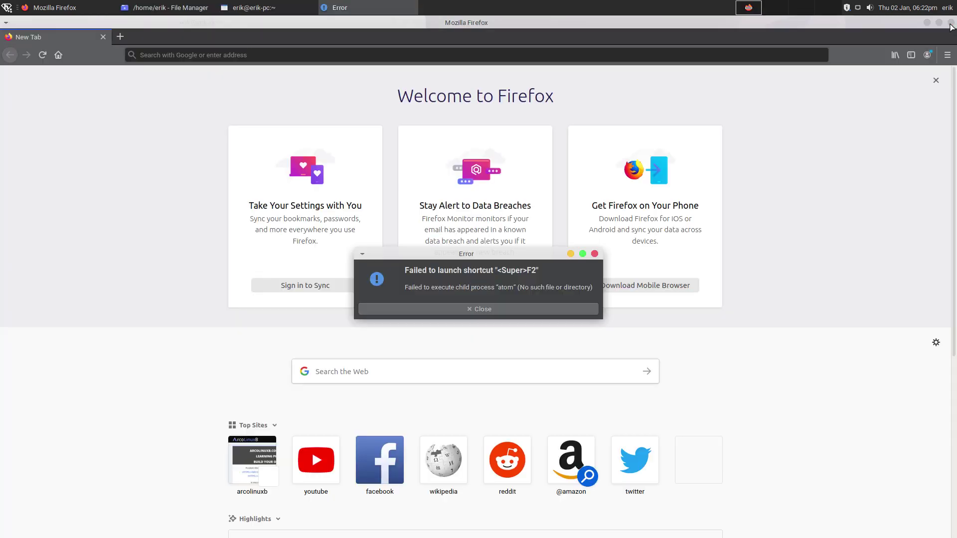
left_click(950, 23)
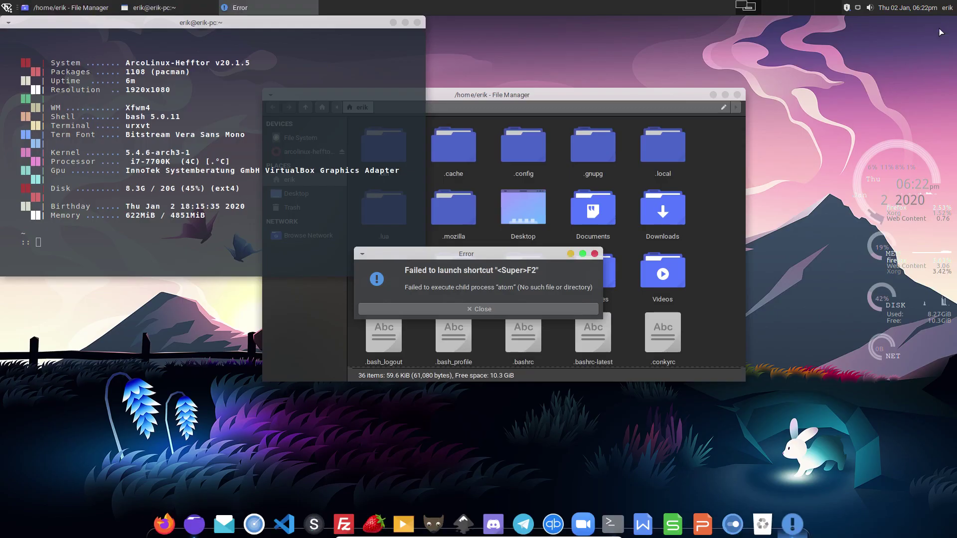
Close the terminal, dismiss the Atom launch error, and close the file manager window.
left_click(417, 22)
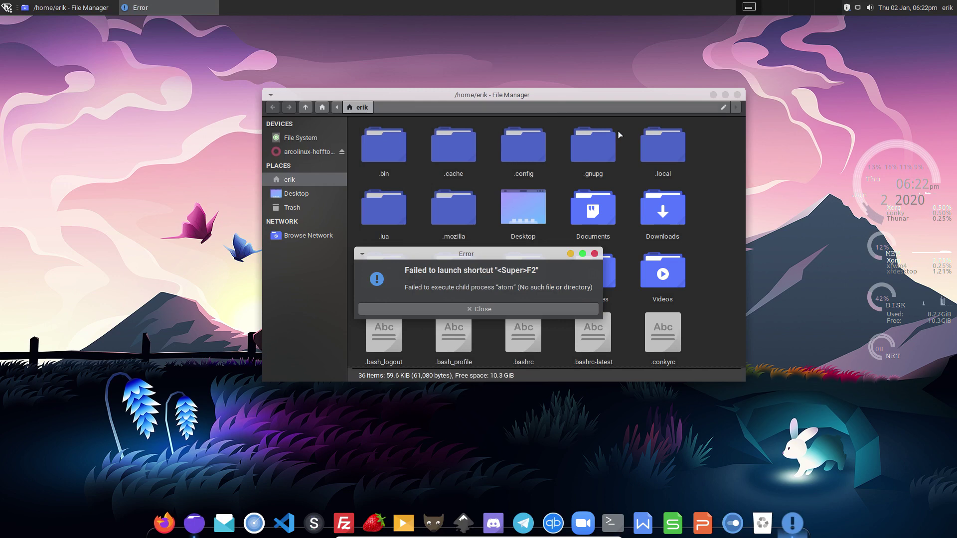
left_click(594, 254)
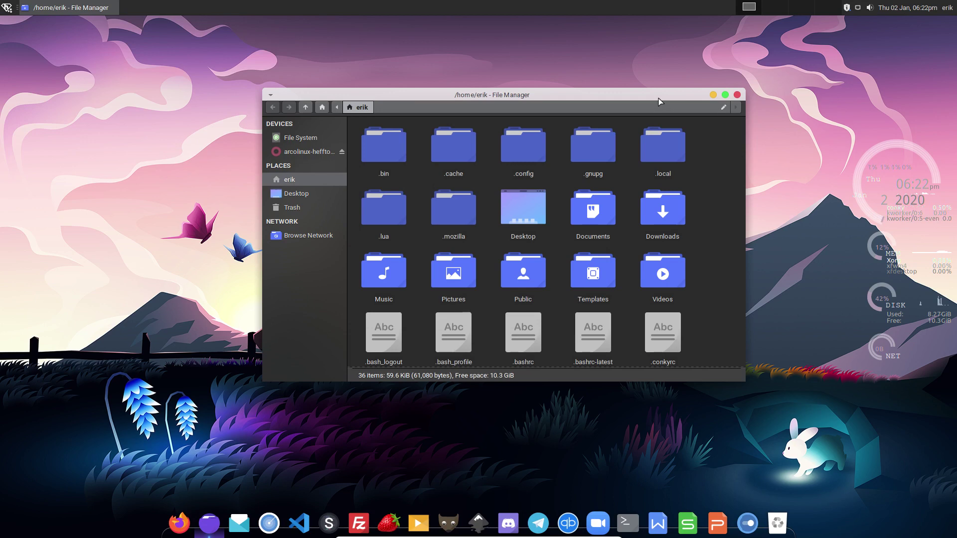
left_click_drag(524, 99, 470, 64)
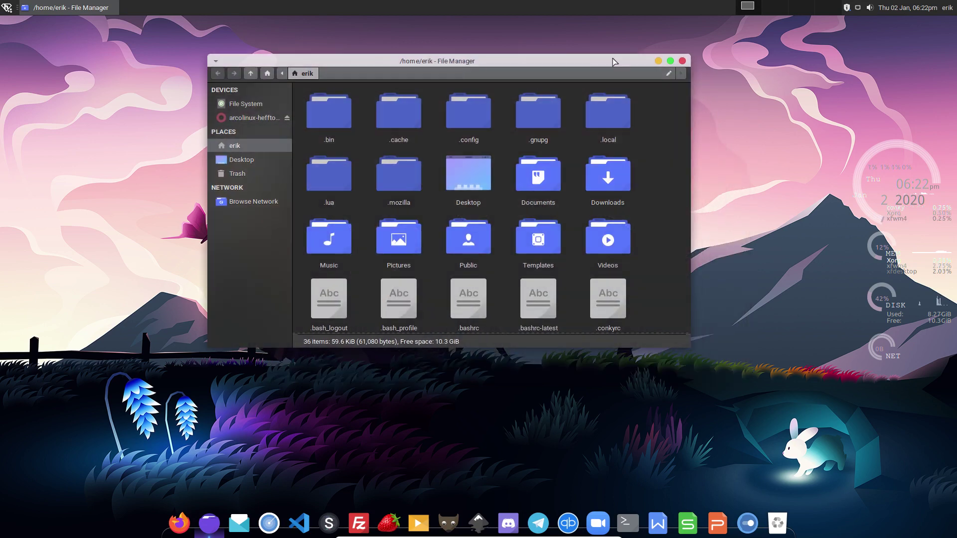
left_click(682, 61)
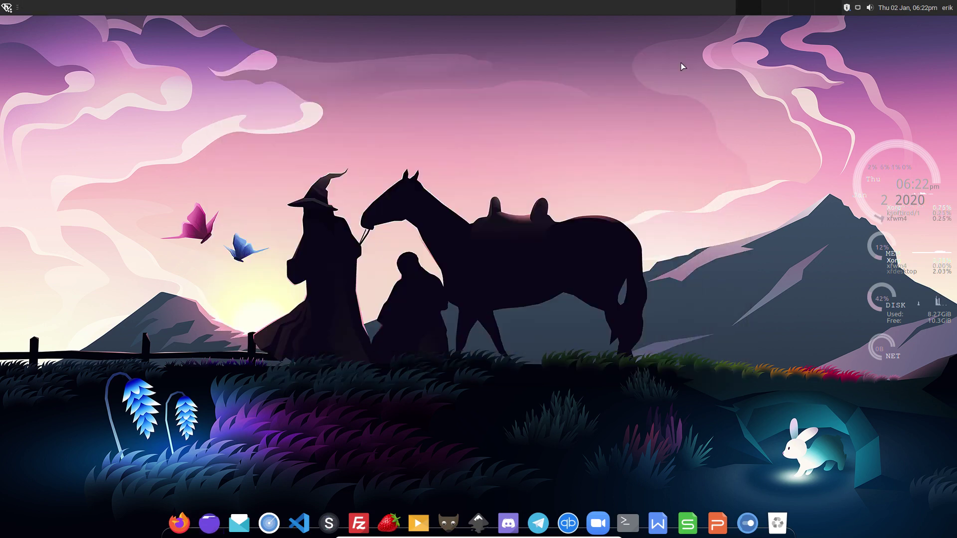